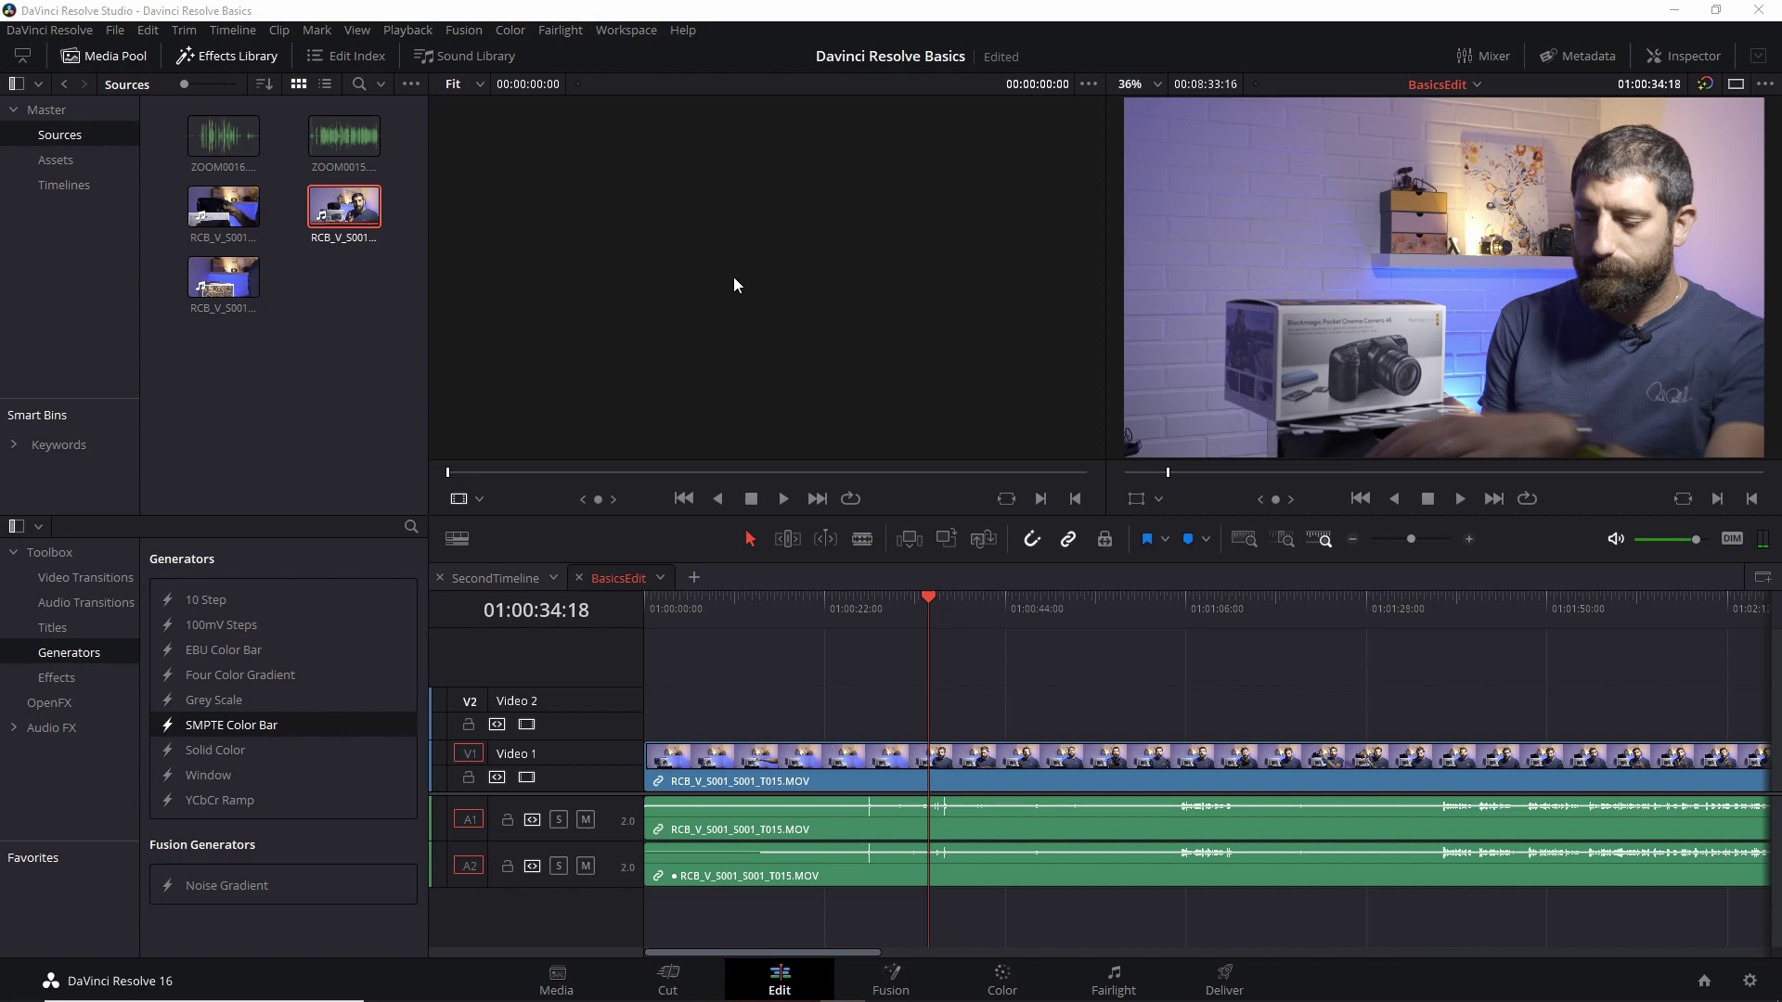
Load the source clip into the Source viewer and preview it by playing it
double_click(329, 210)
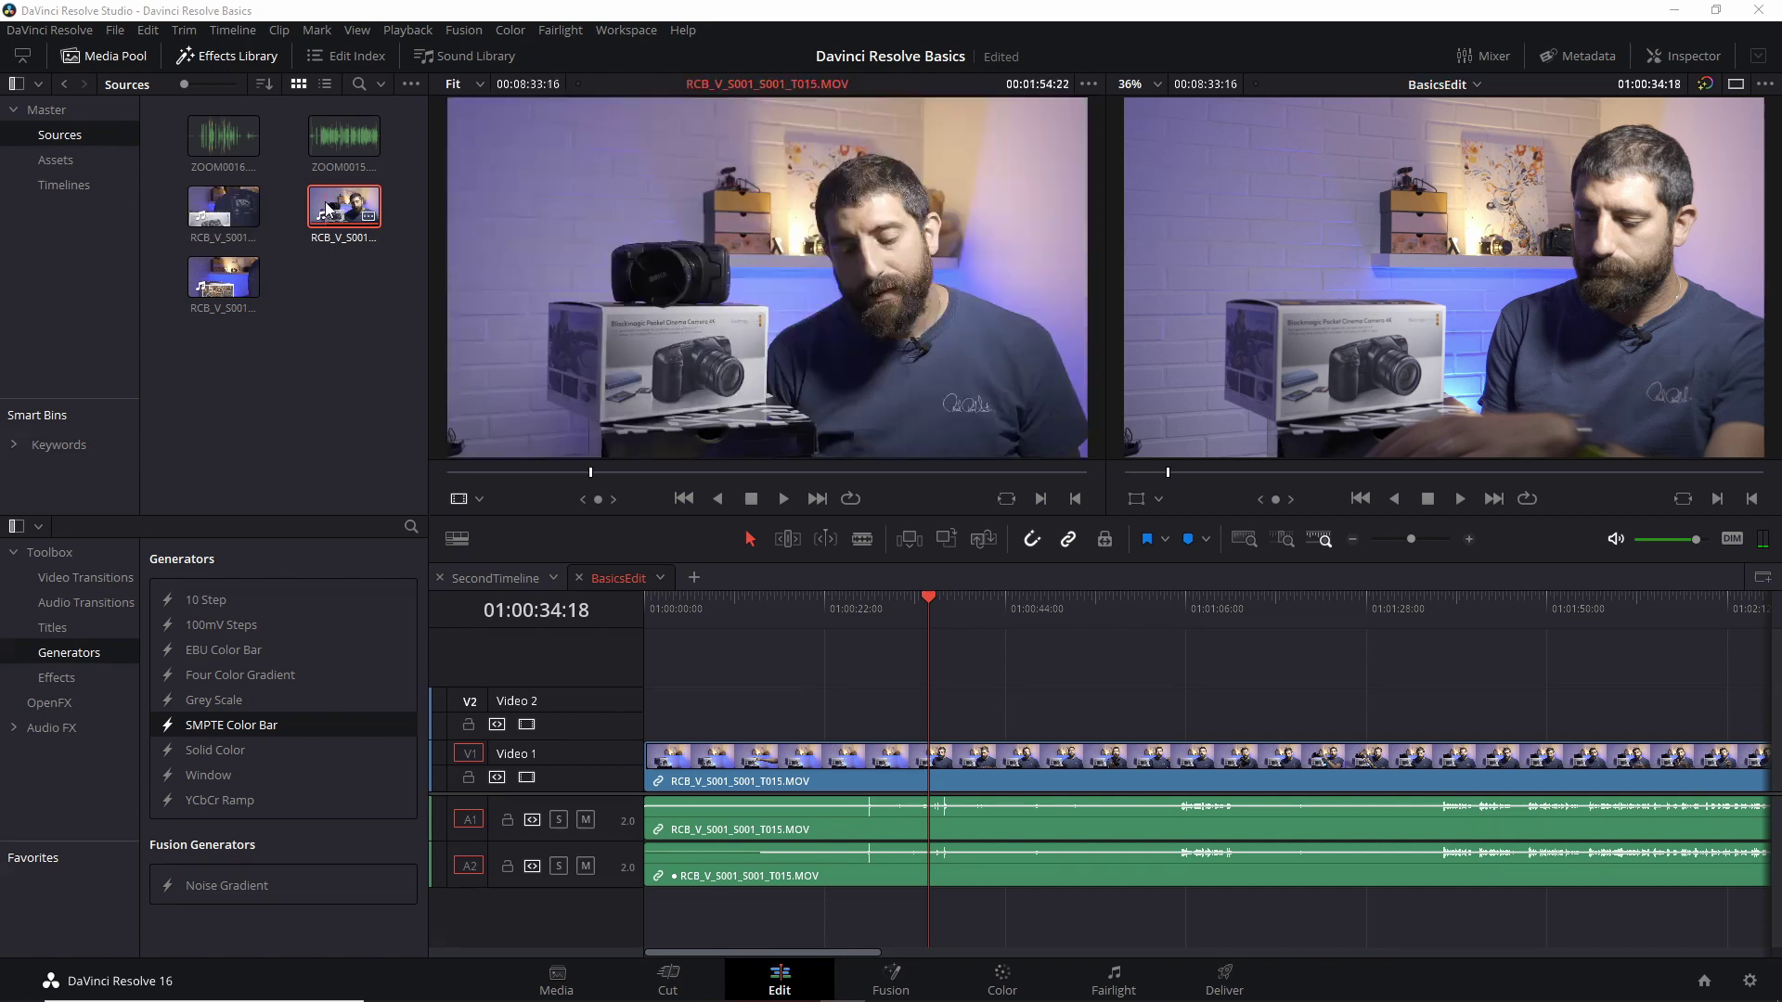
left_click_drag(328, 210, 648, 215)
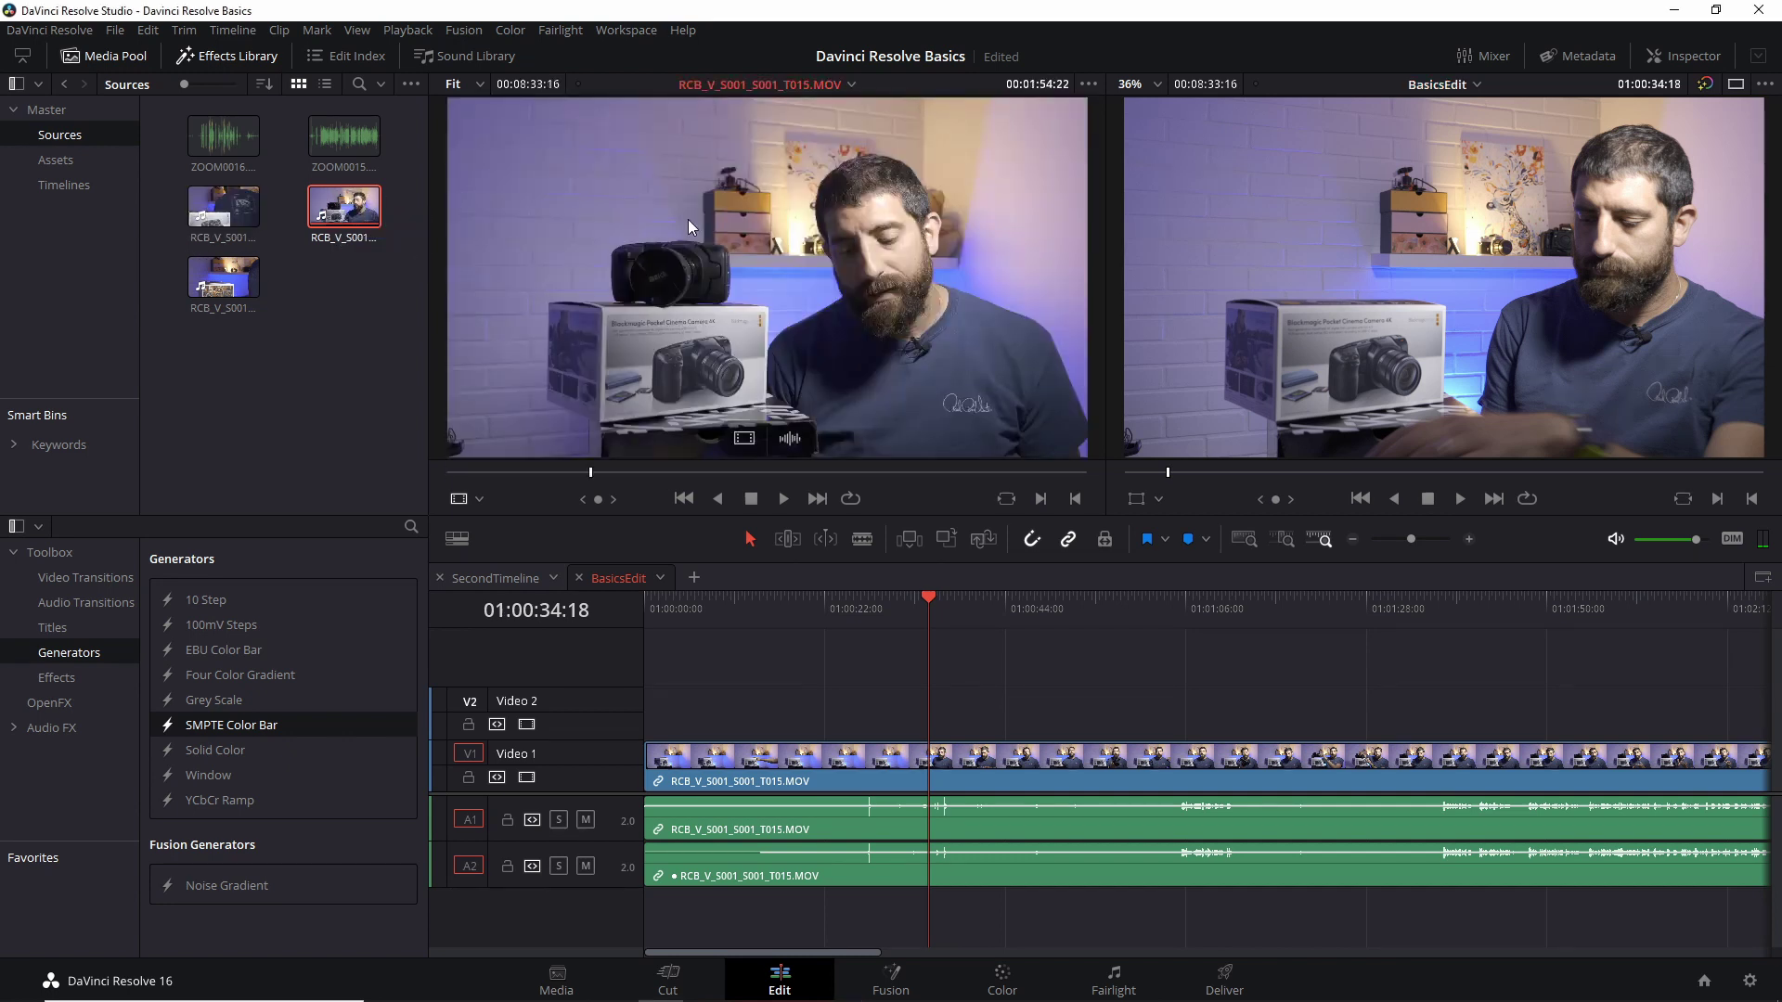
left_click(769, 473)
left_click(784, 498)
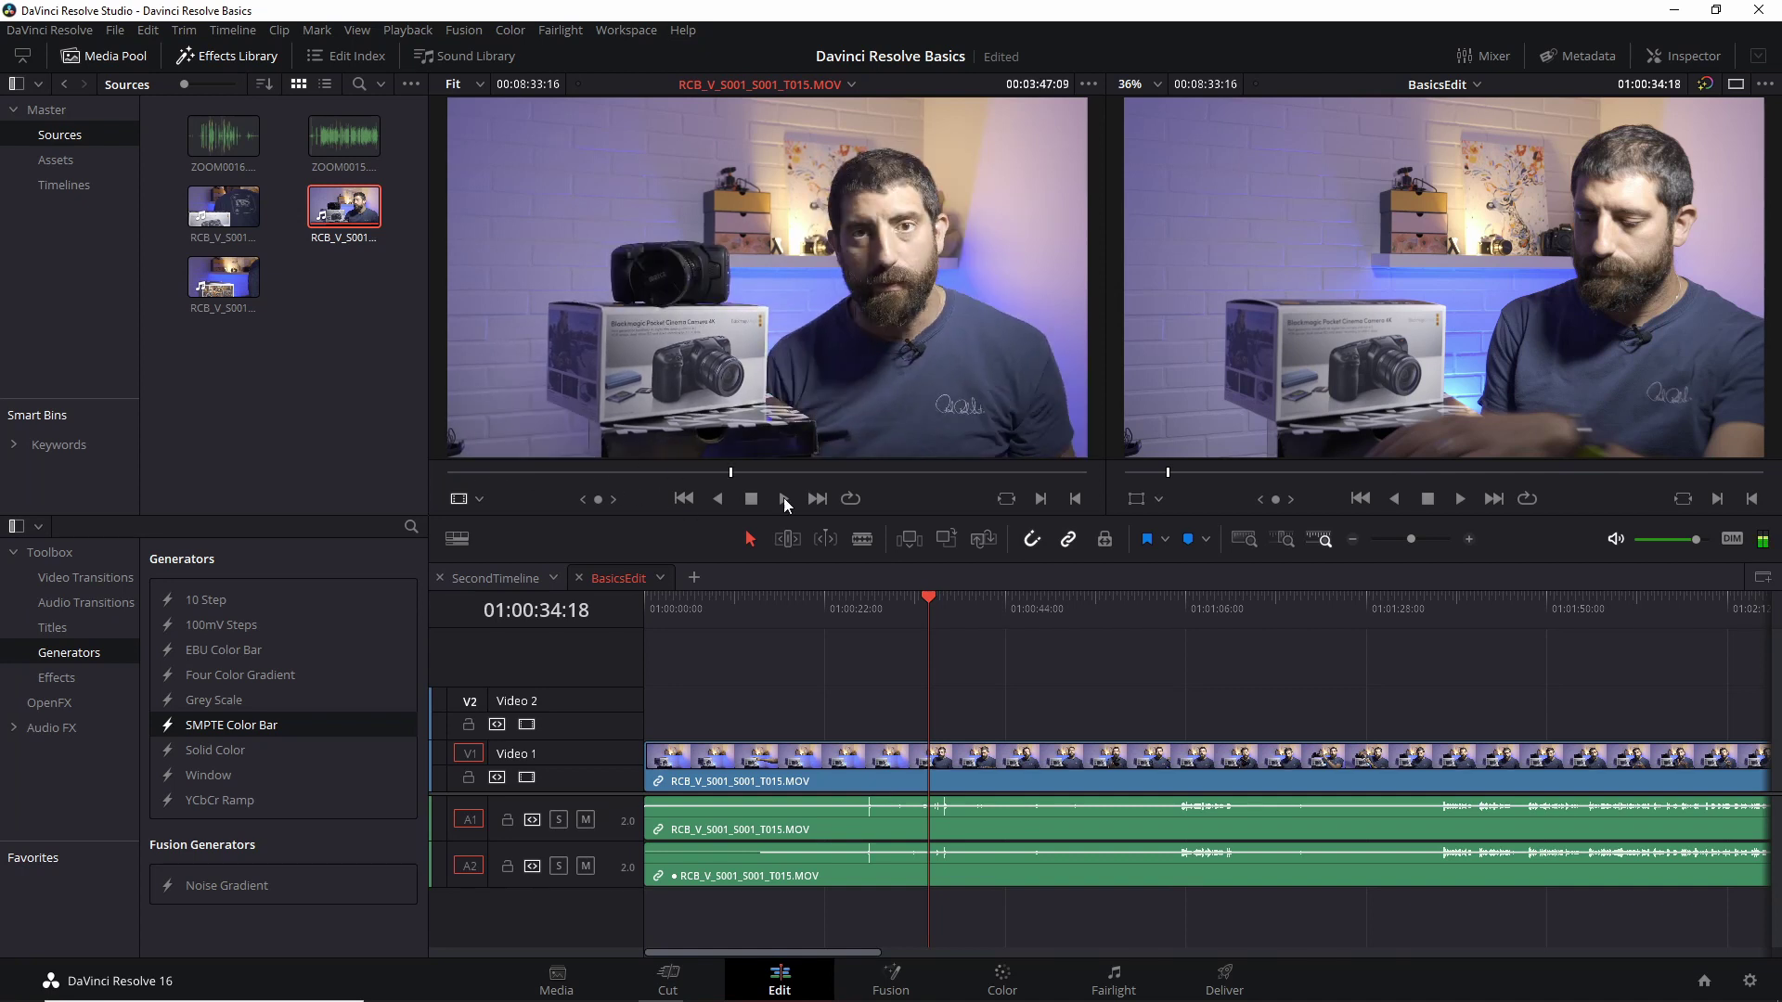
left_click(759, 497)
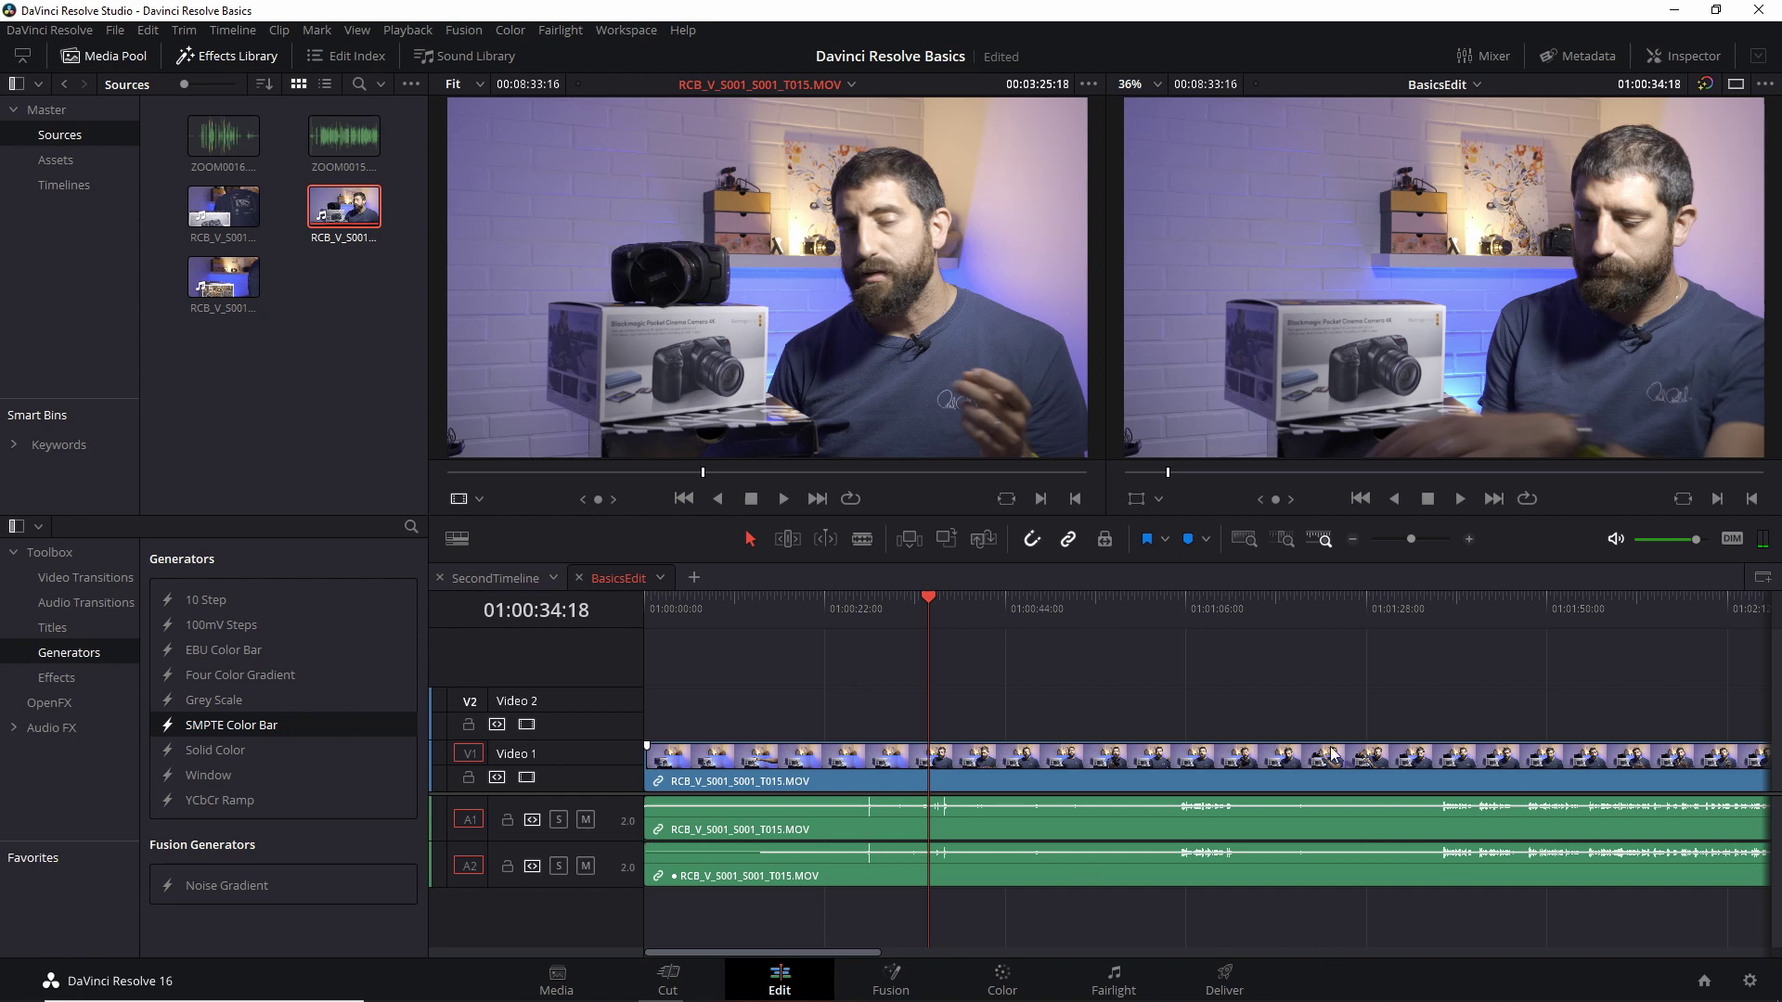
Use the Blade tool (B) to split the V1 timeline clip at 01:00:52:18
key("b")
left_click(1195, 650)
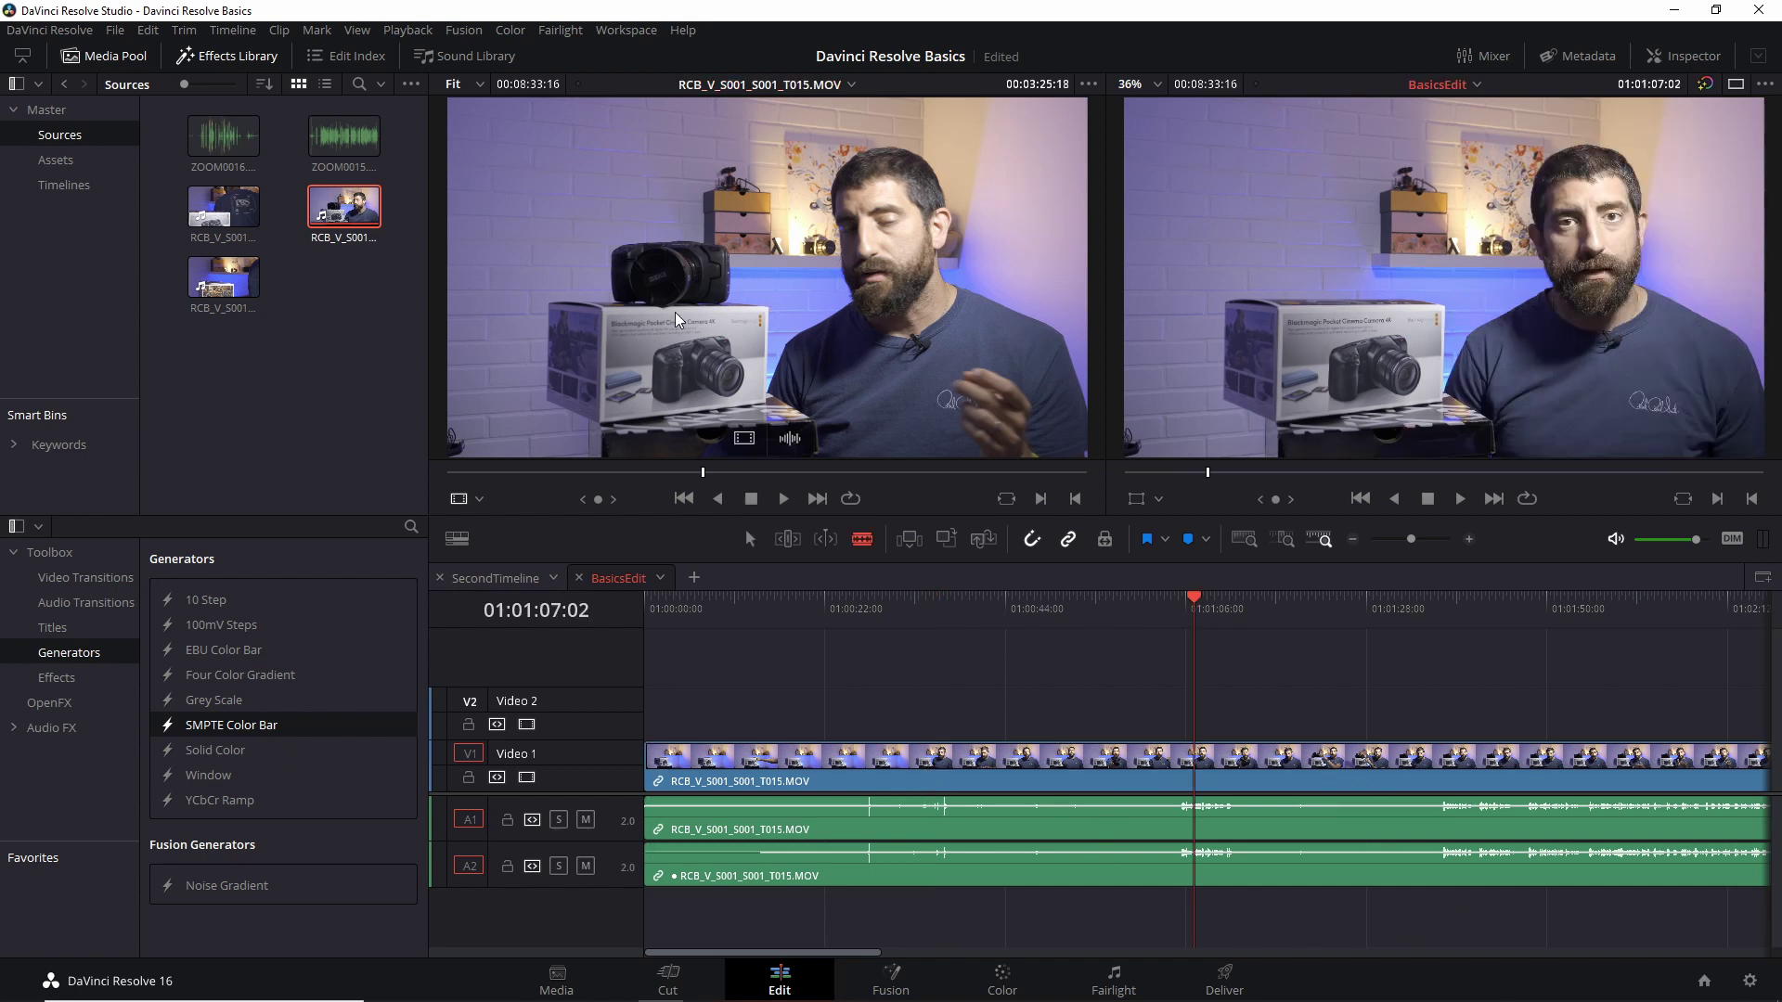
left_click(1078, 768)
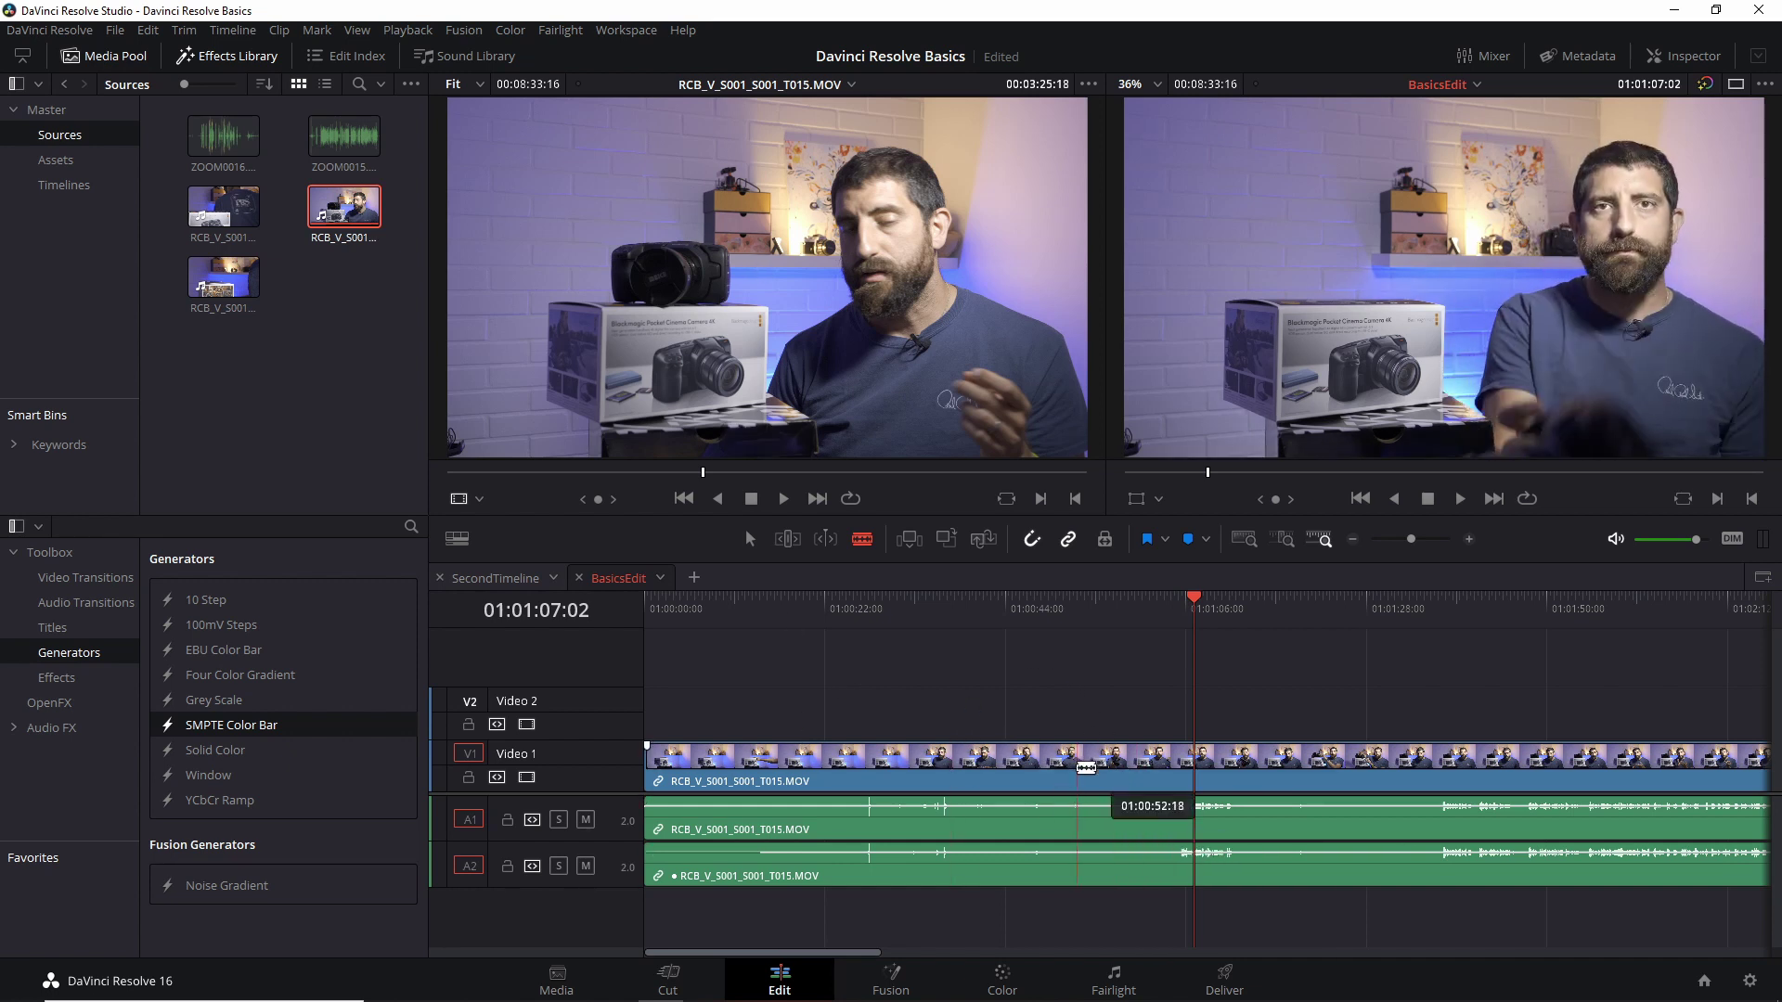
Mark In and Out points spanning 00:00:08:06 on the source clip, and park the playhead on the cut
left_click(797, 473)
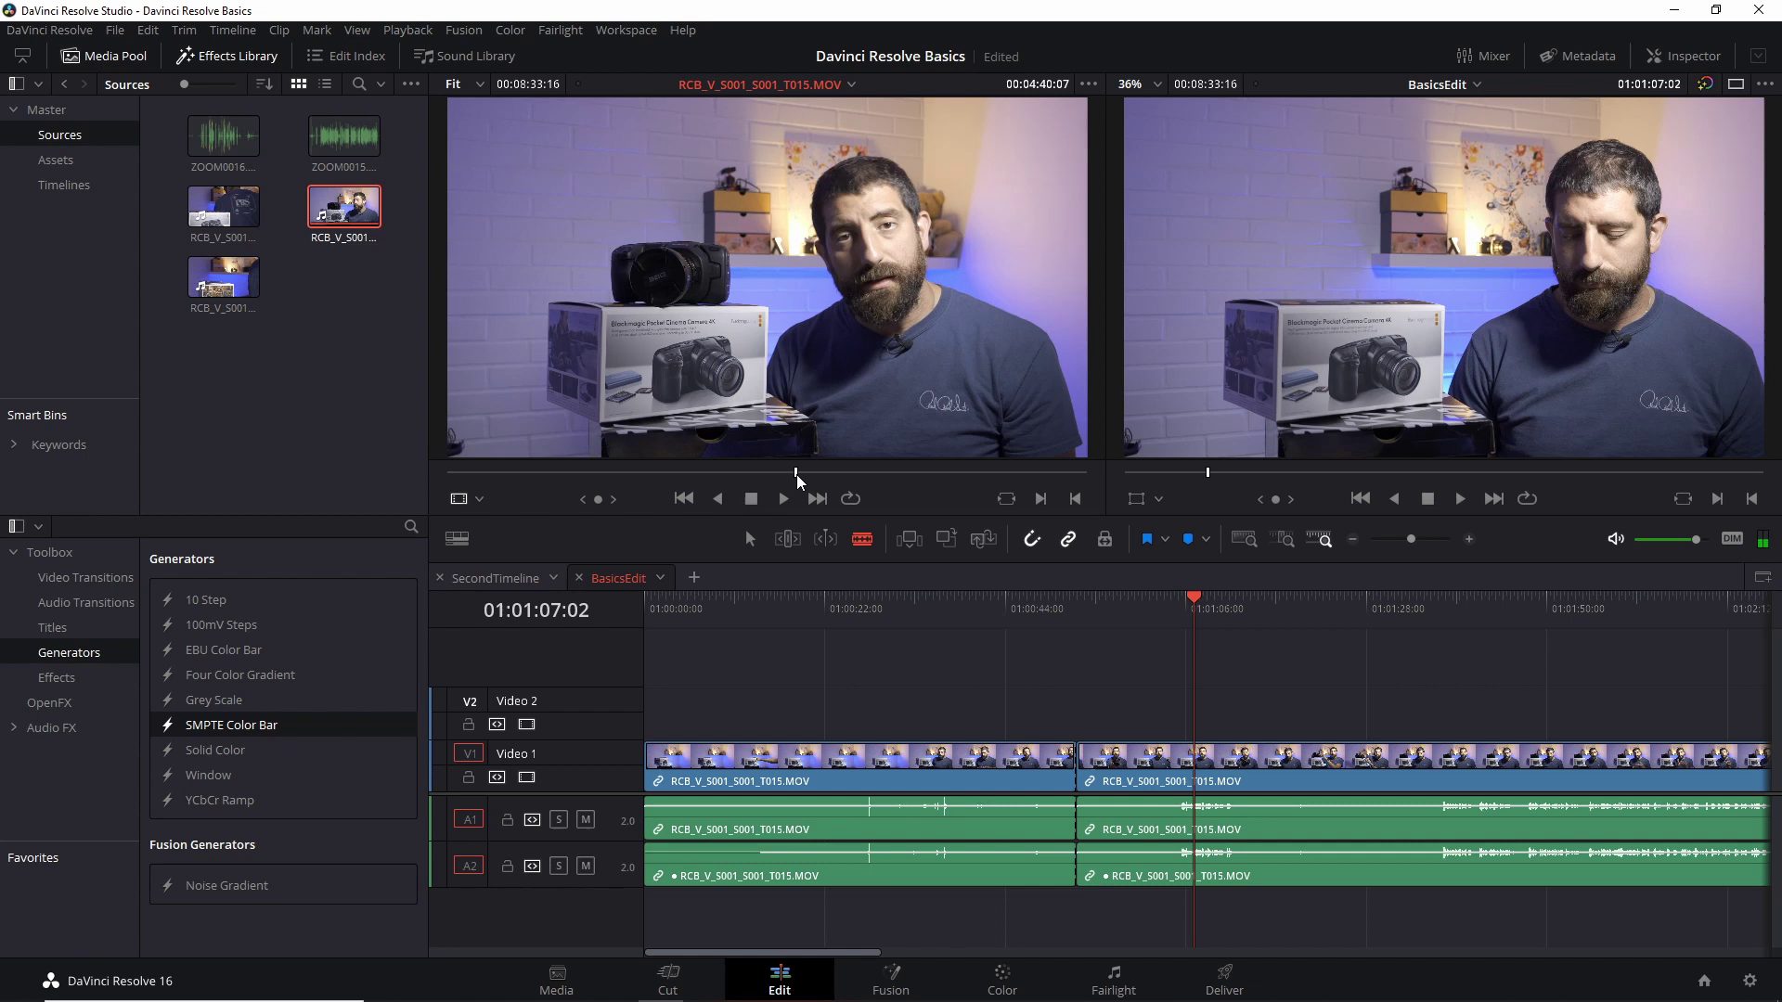
key("i")
left_click(806, 471)
key("o")
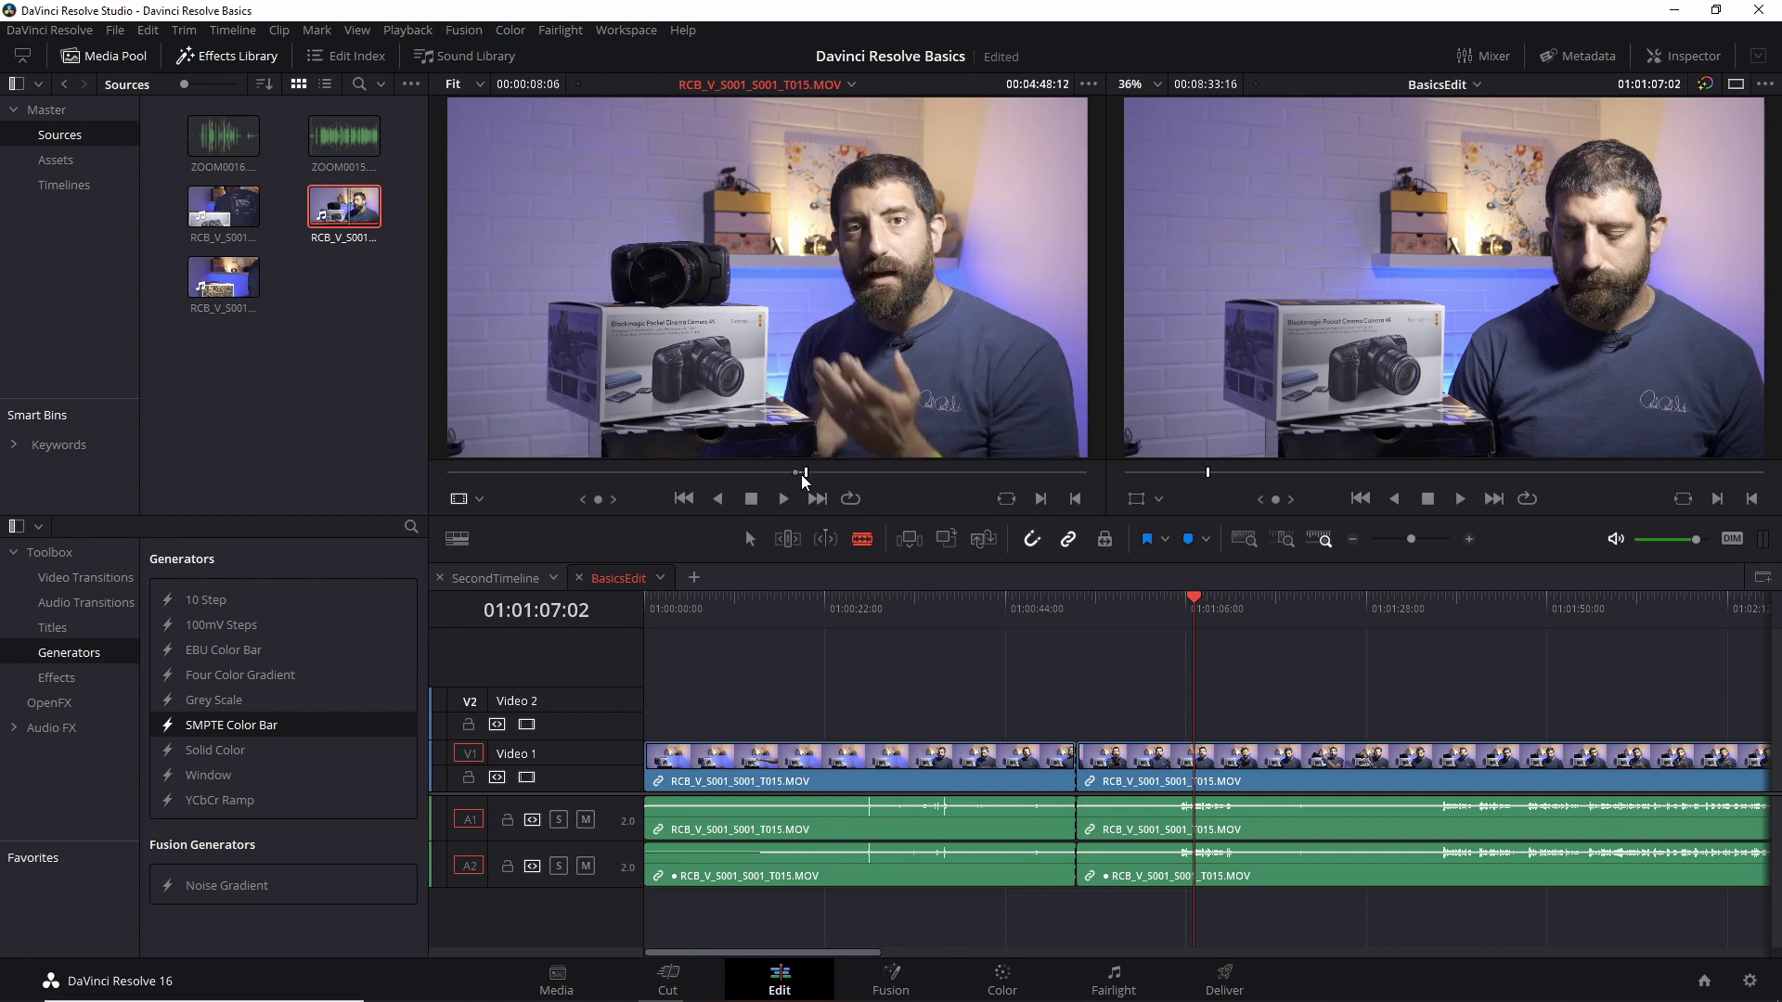
left_click(1074, 605)
left_click_drag(1093, 783, 1096, 704)
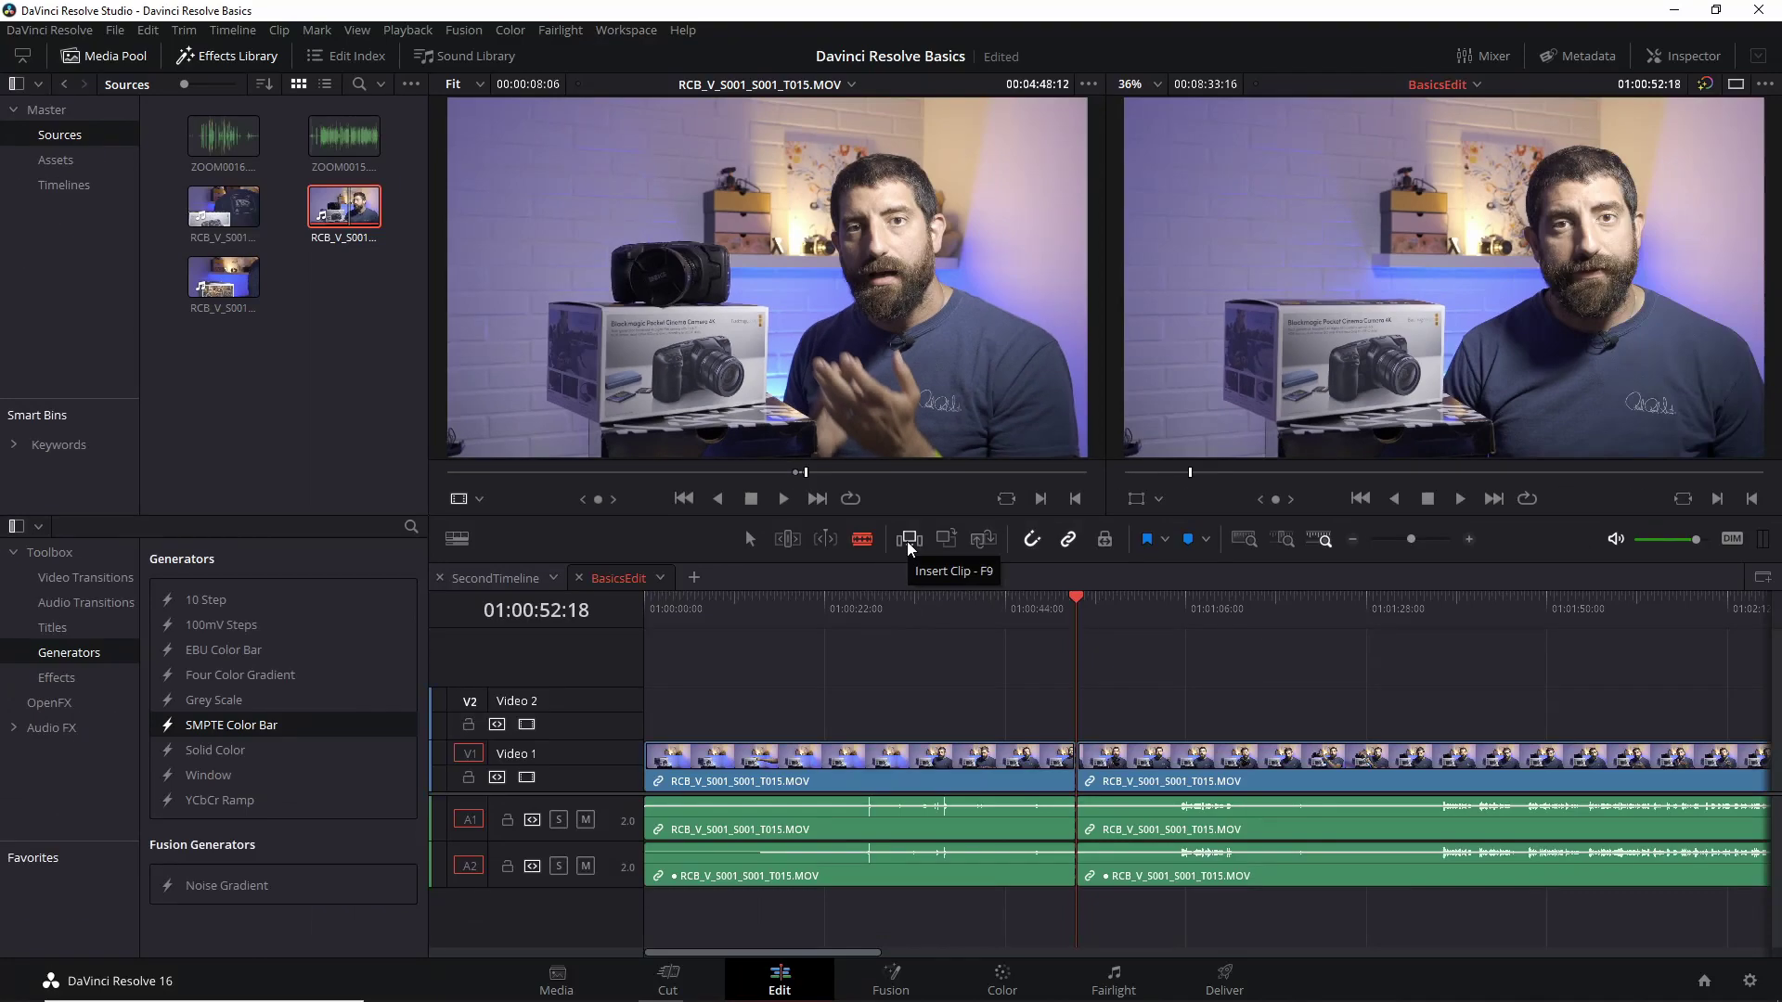
Insert the marked portion at the cut, then mark and insert a second portion ending at 01:01:16:16
left_click(925, 579)
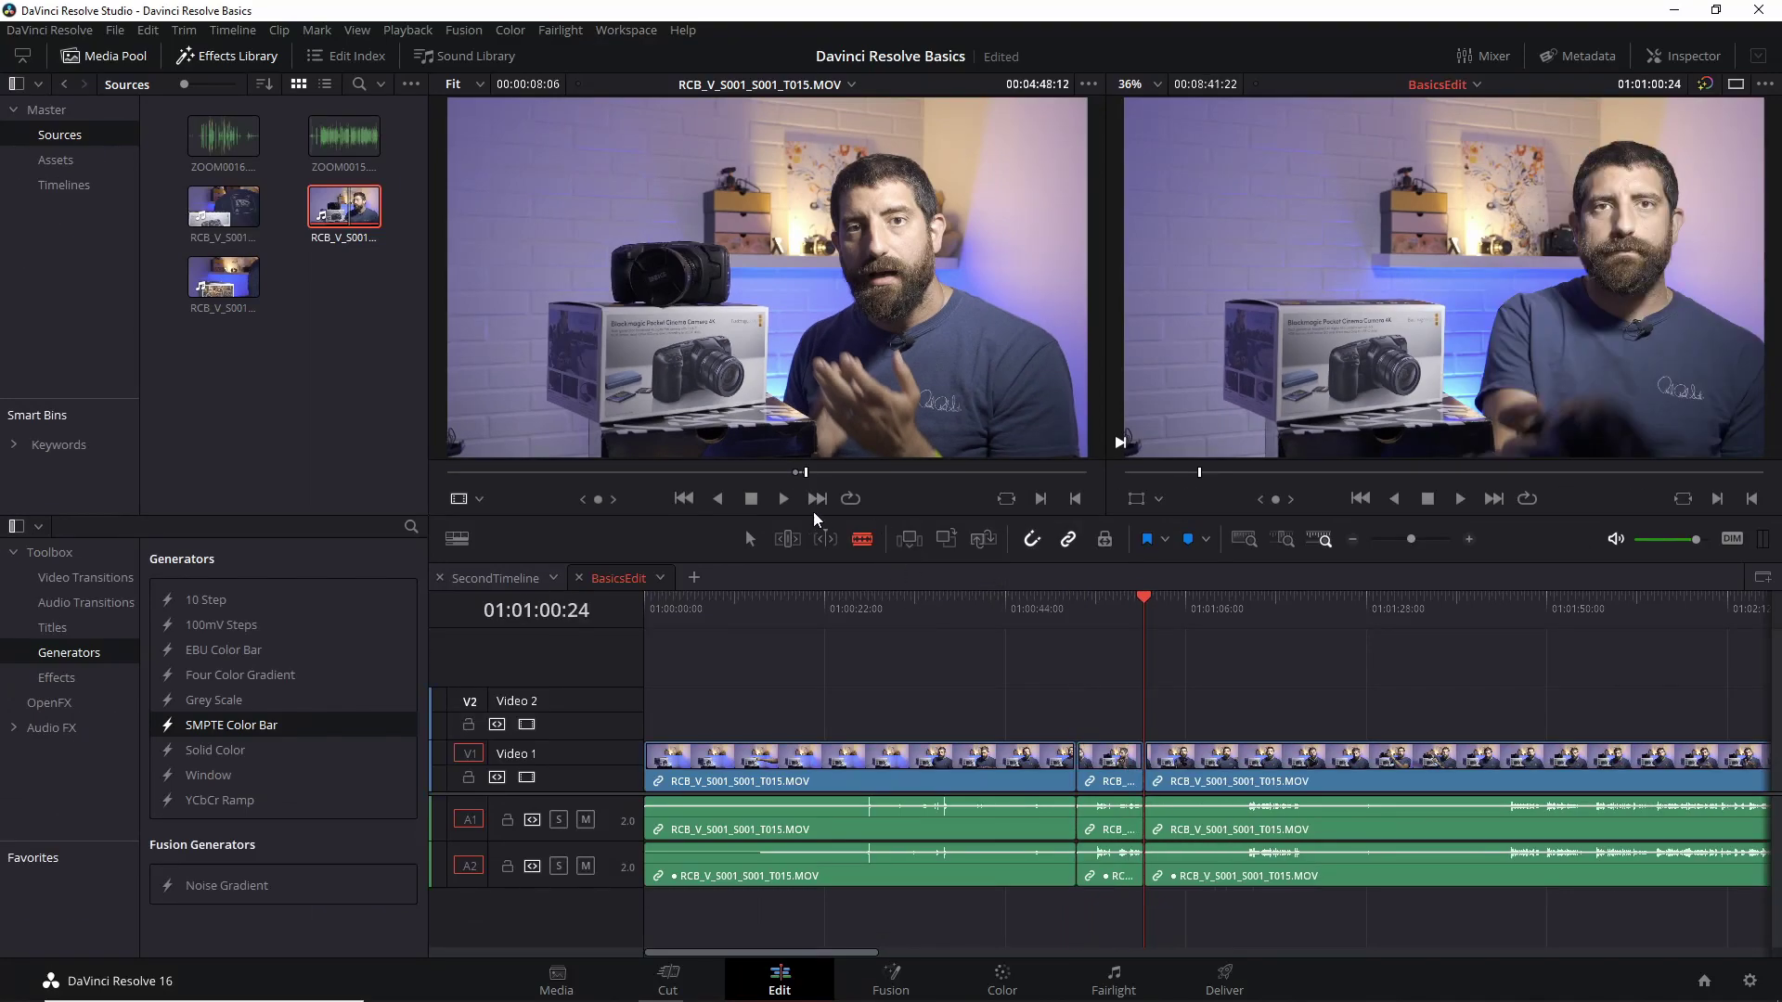
left_click(889, 475)
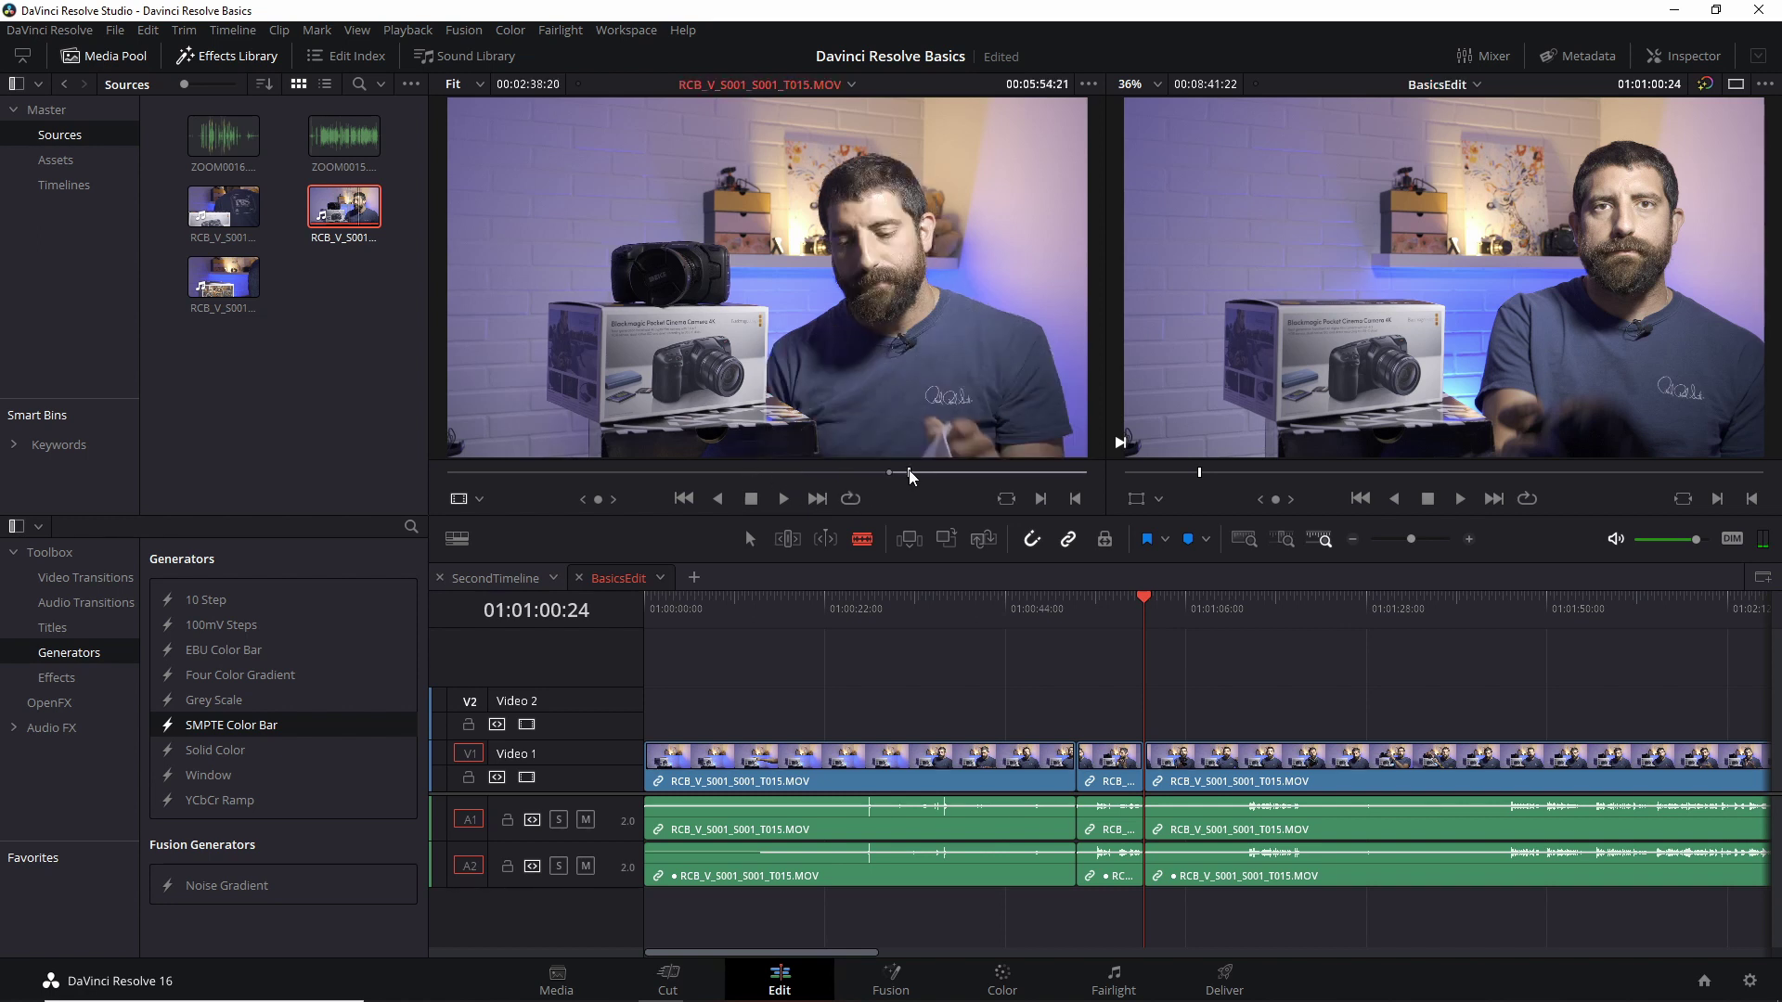
right_click(910, 470)
left_click(1140, 631)
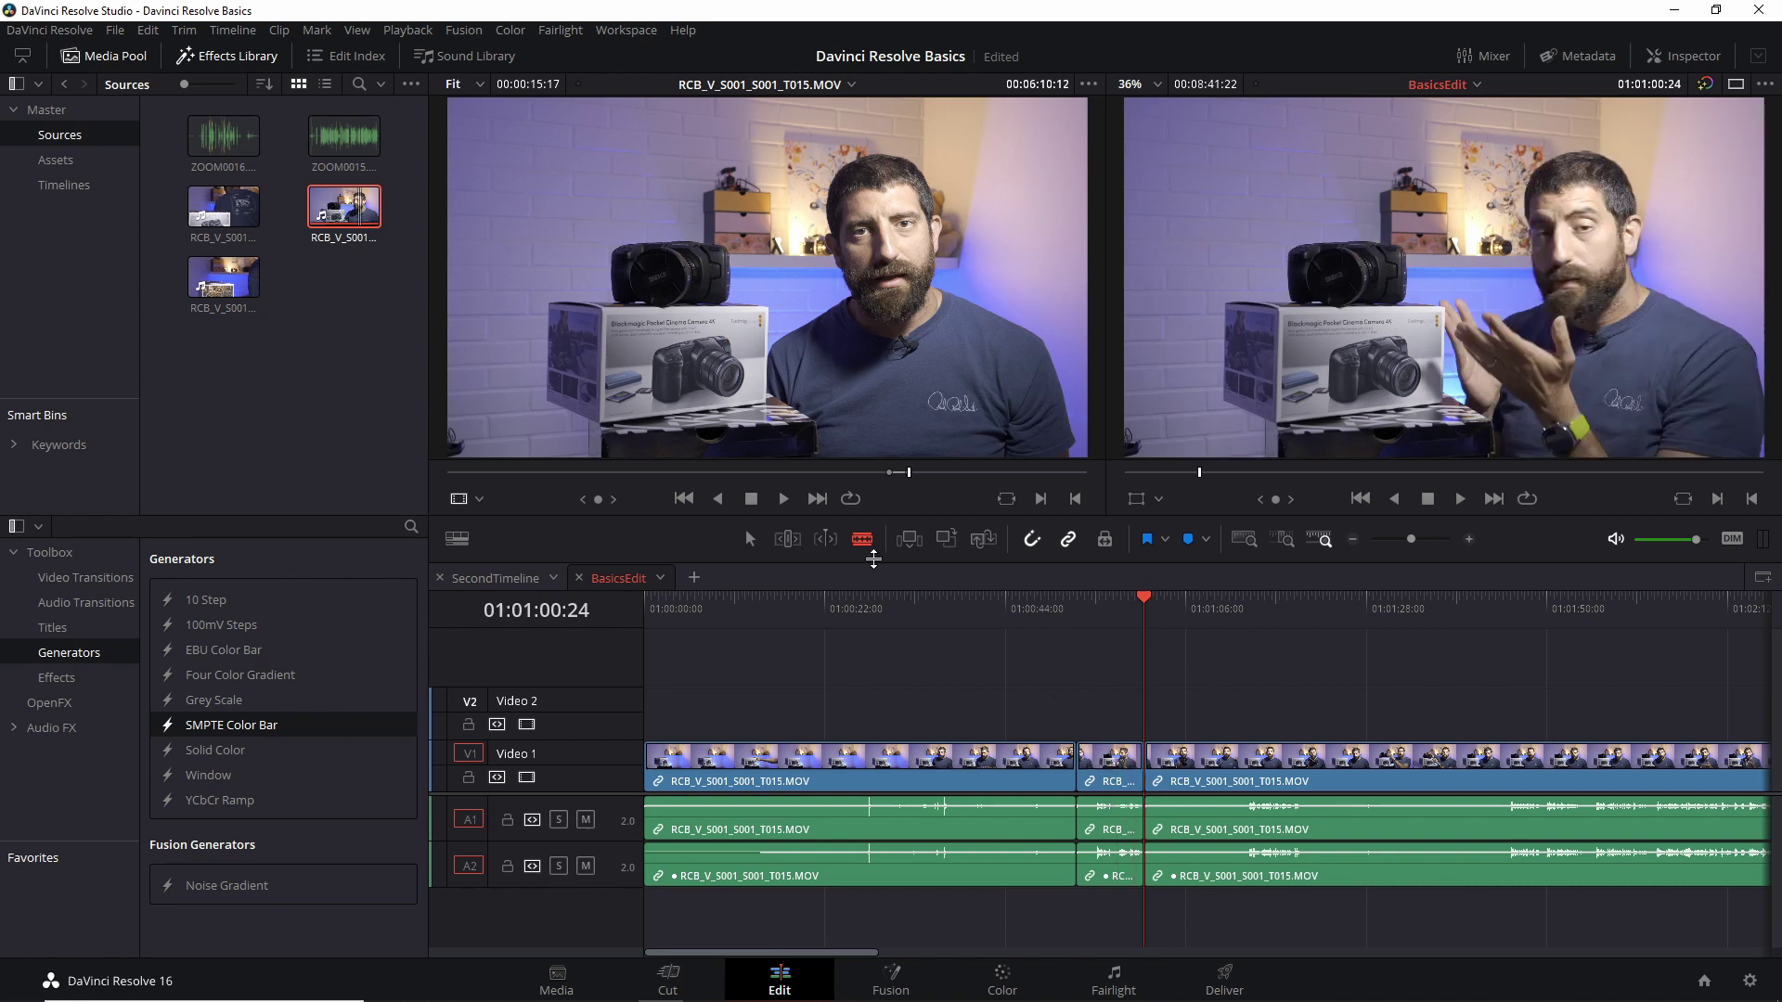
left_click(907, 544)
key("a")
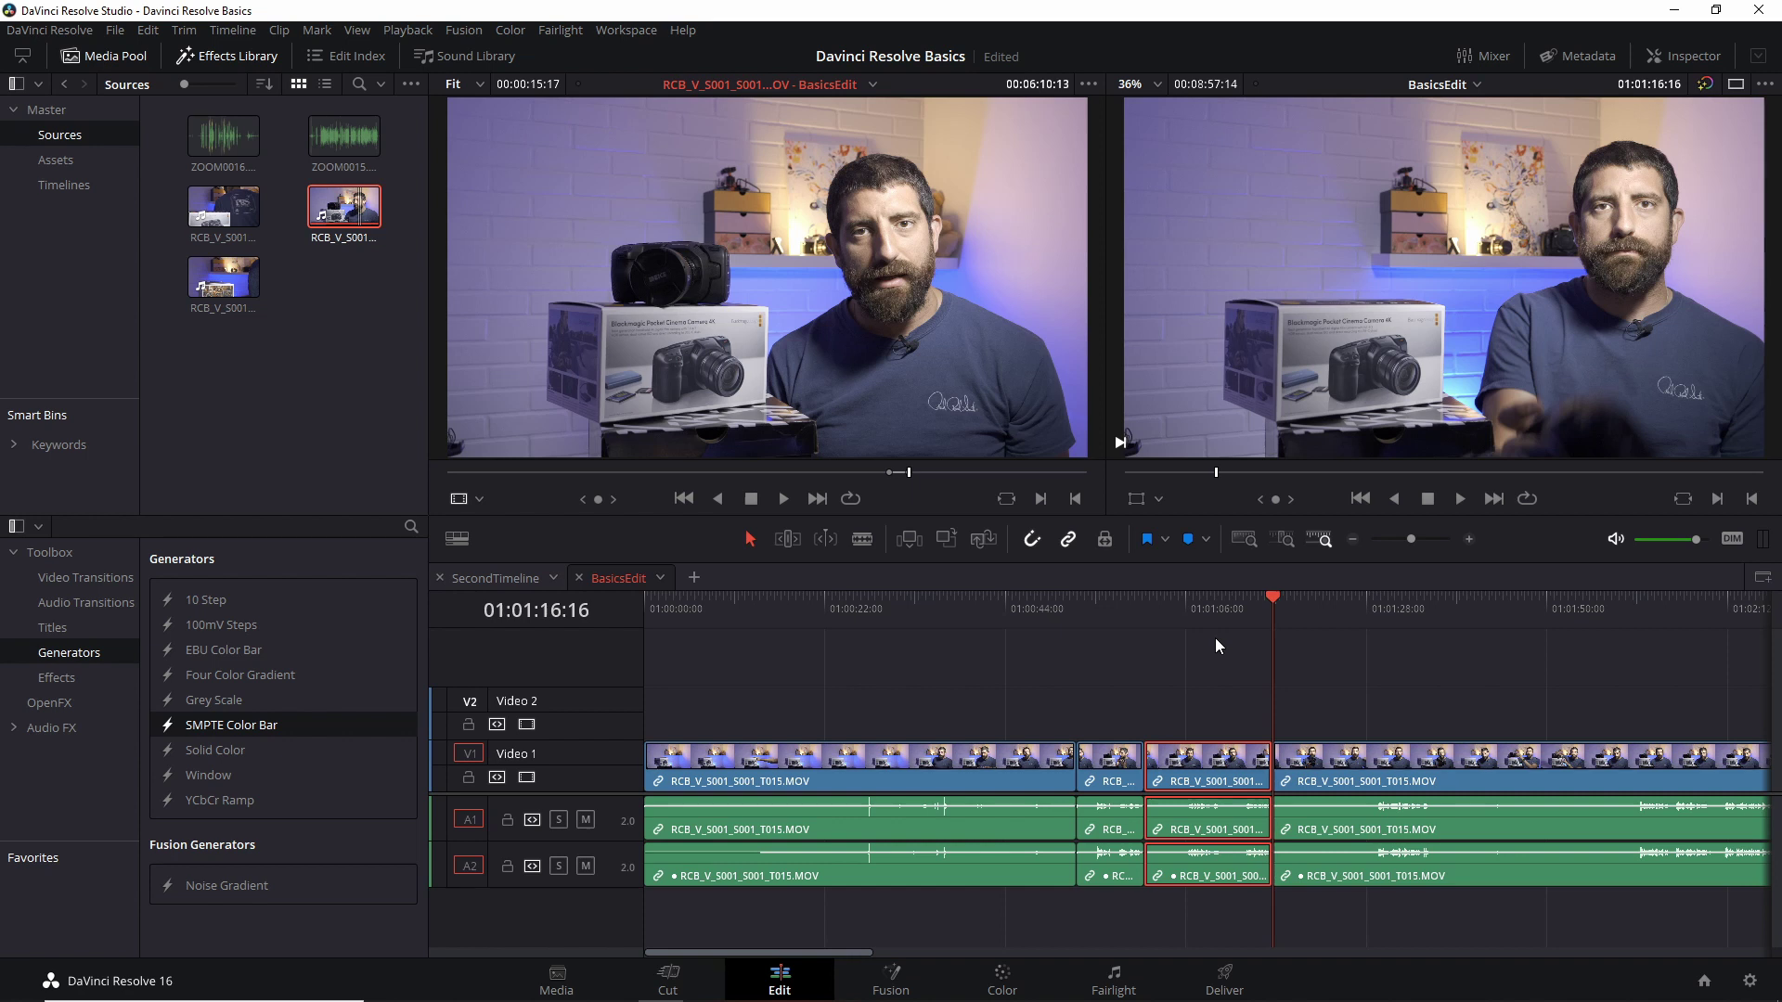
left_click(1205, 665)
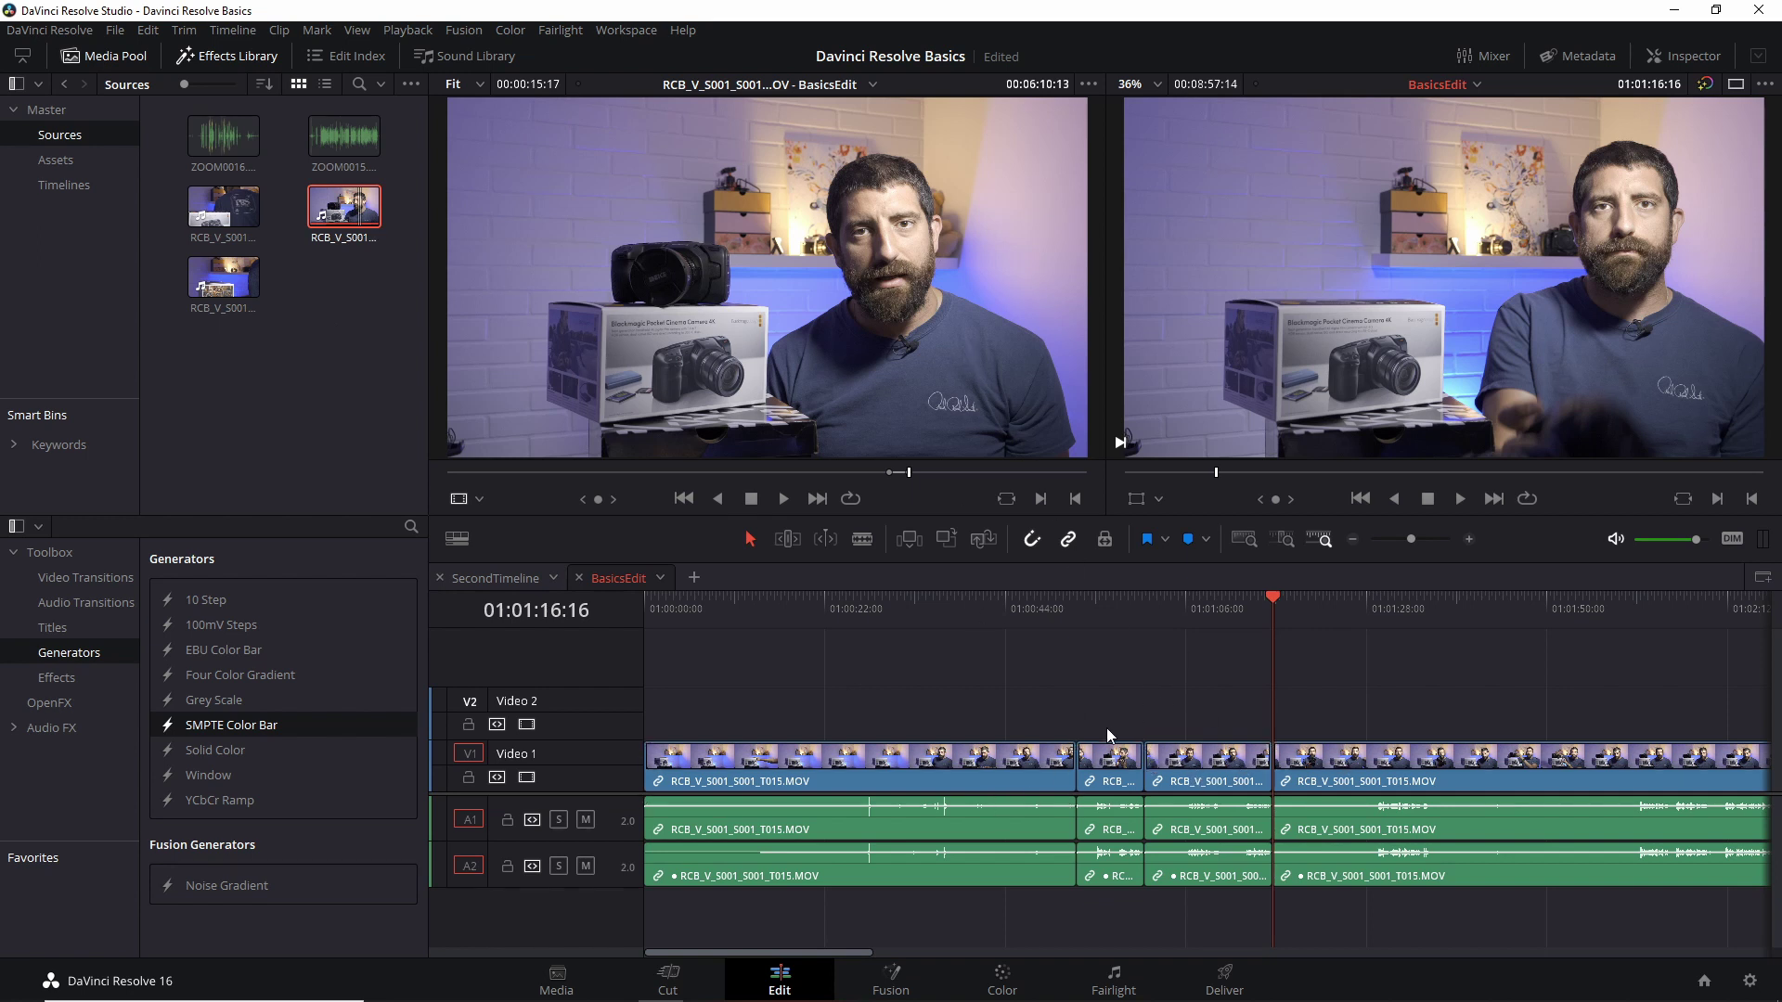
Review the short inserted, first and last Video 1 clips by loading each into the source viewer
left_click(1109, 775)
double_click(1109, 775)
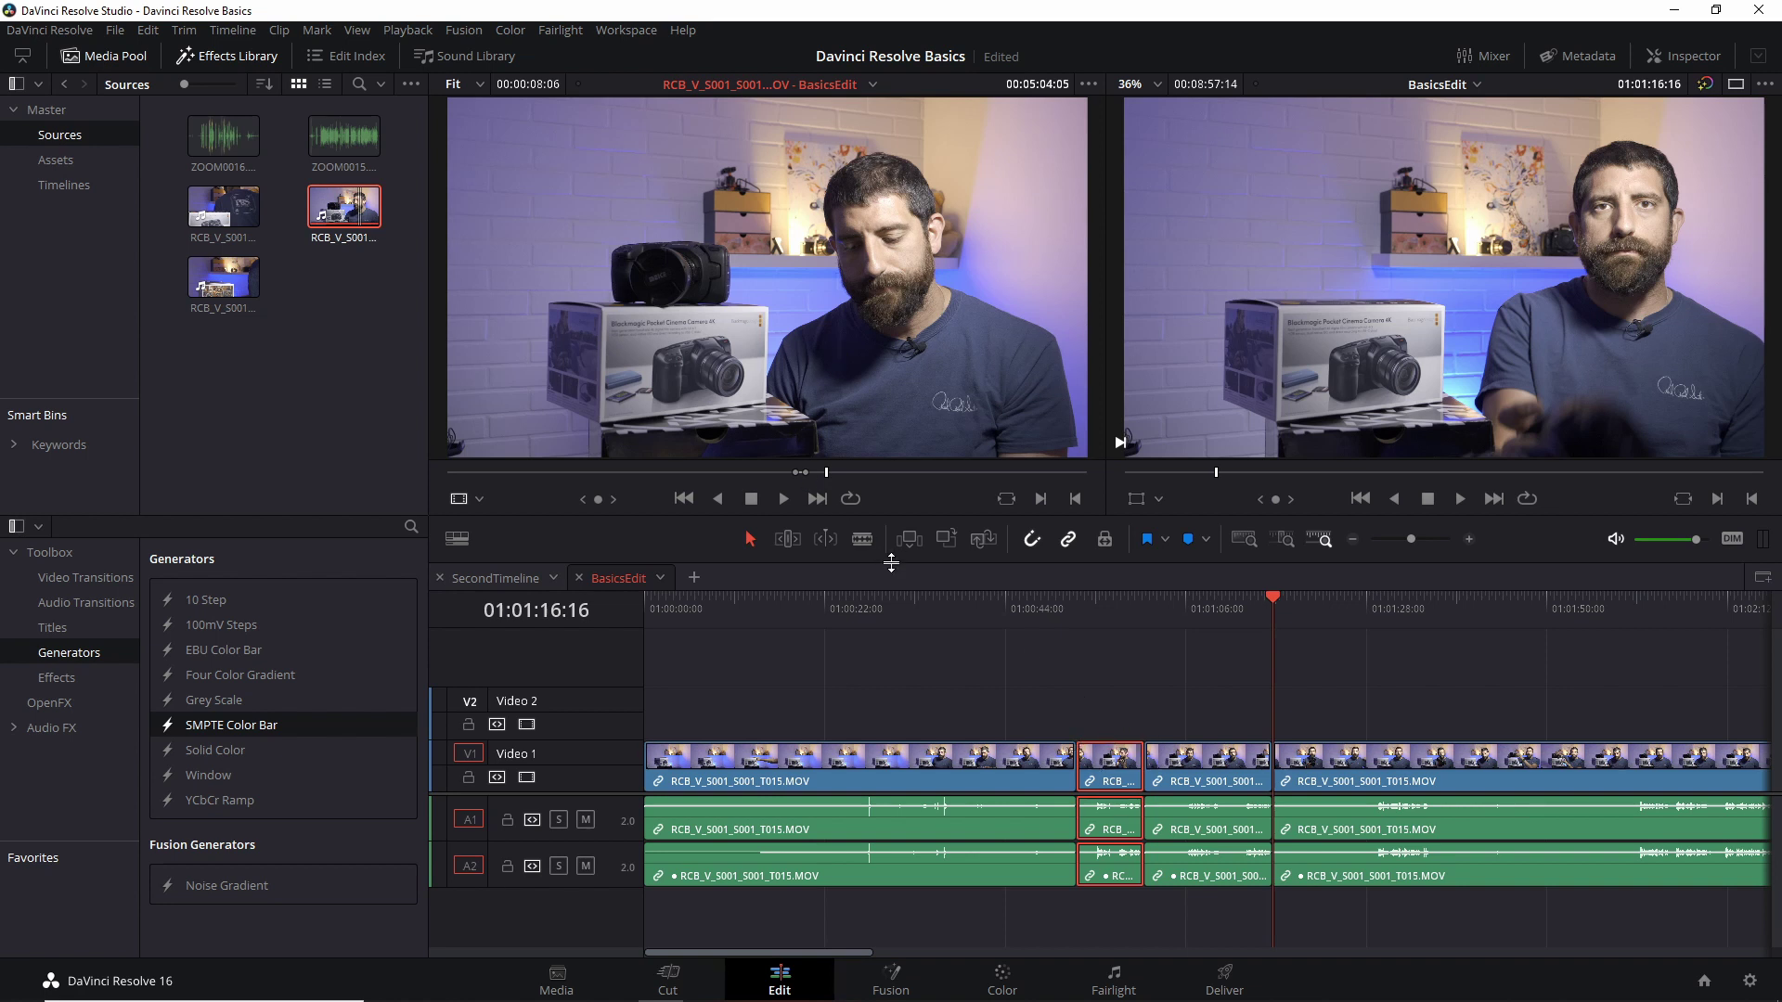
left_click(925, 756)
double_click(925, 756)
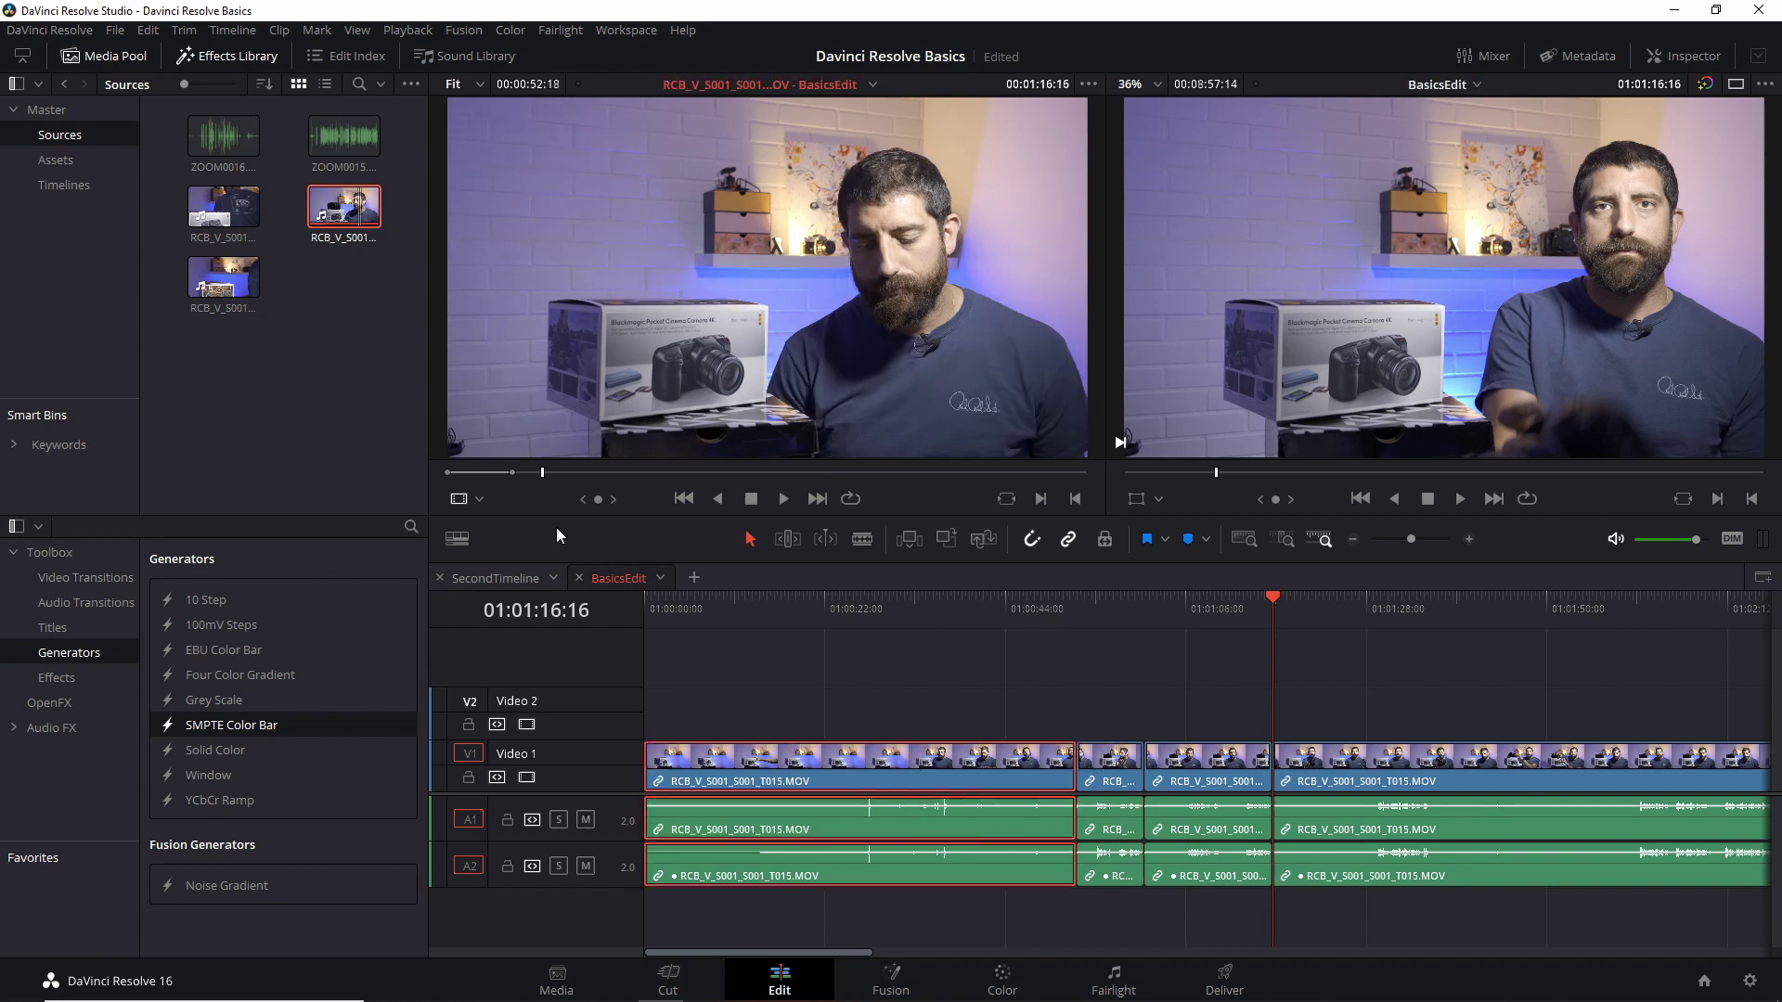
double_click(1379, 757)
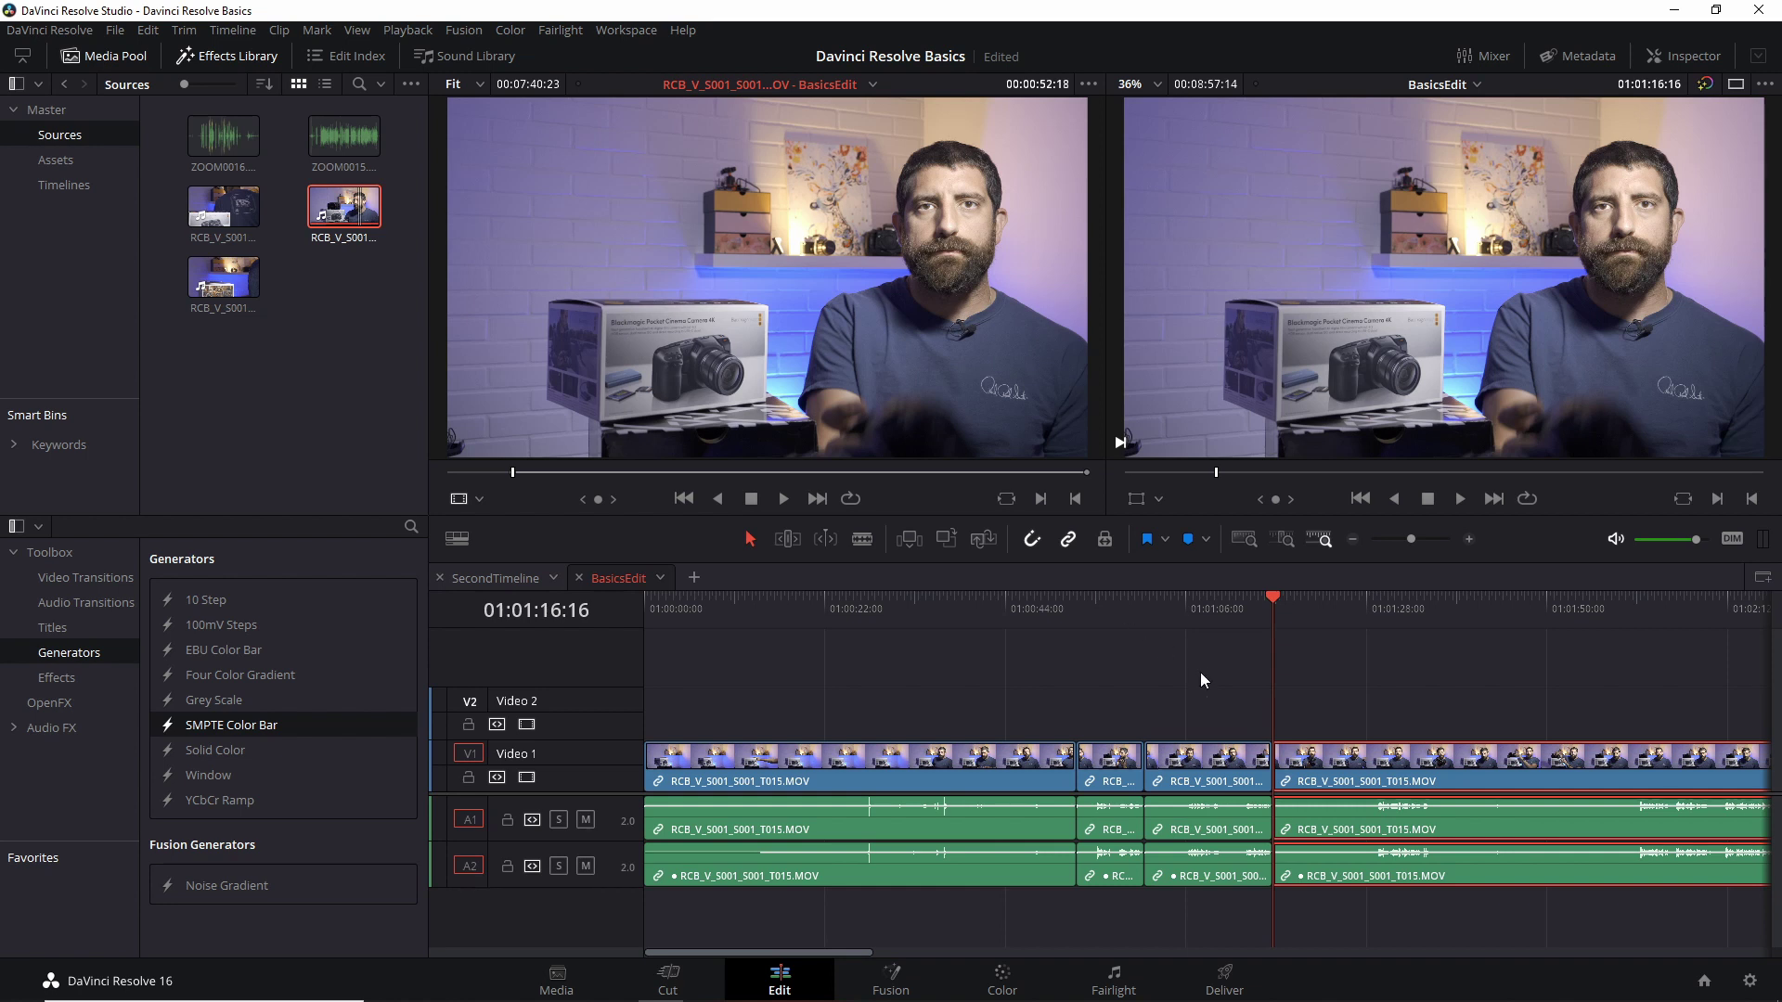
Select the second inserted clip with the playhead at 01:01:10:03 and show its Inspector properties
left_click(1209, 772)
left_click(1220, 619)
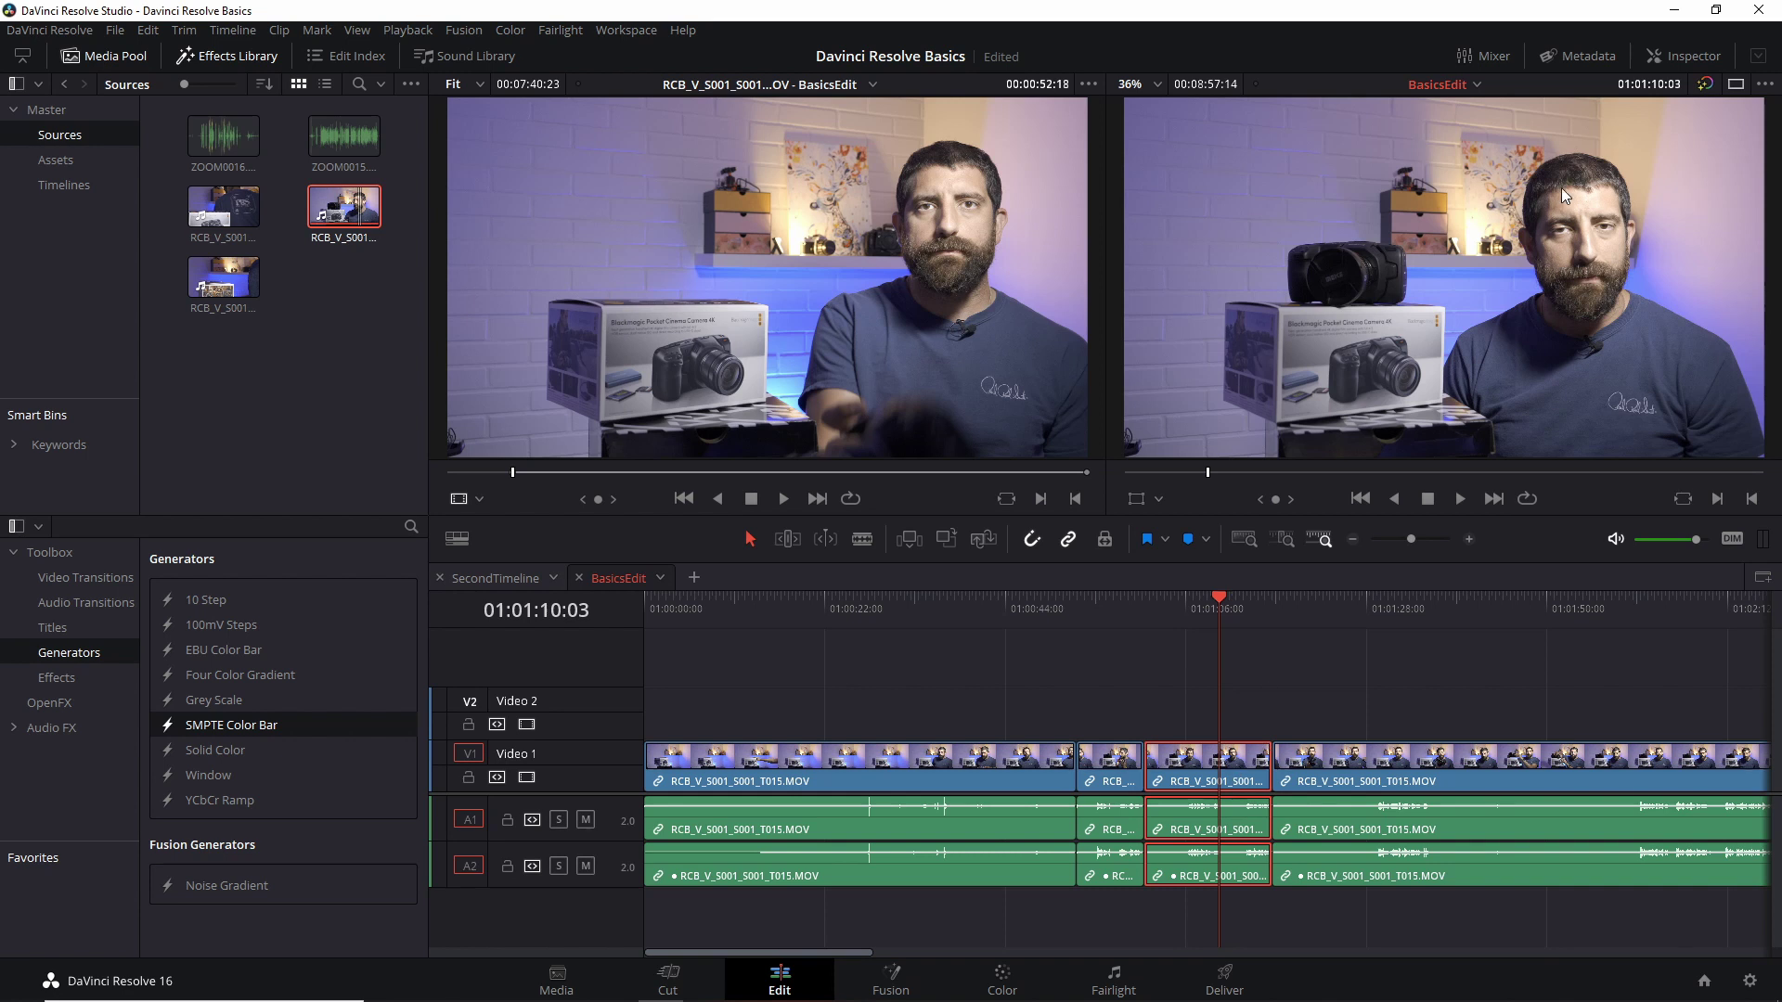
left_click(1679, 54)
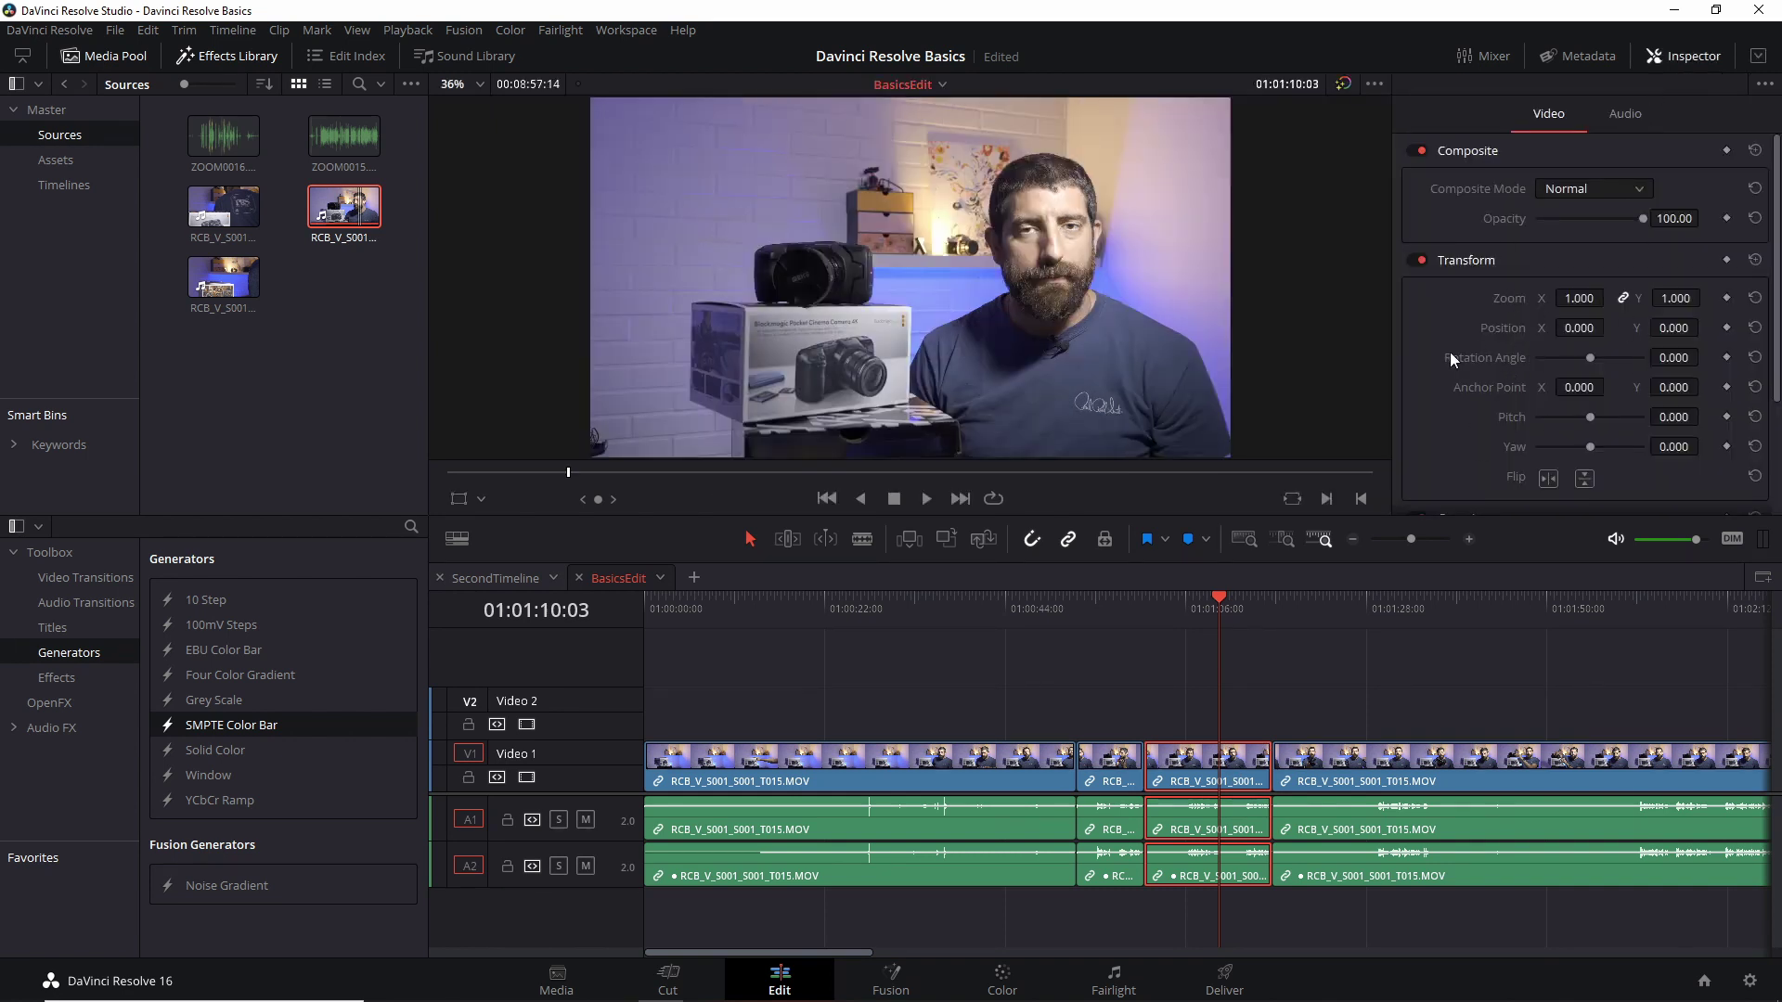
Set the middle clip's Transform Zoom from 1.000 to 1.400, then reselect the zoomed clip
left_click_drag(1563, 298, 1567, 317)
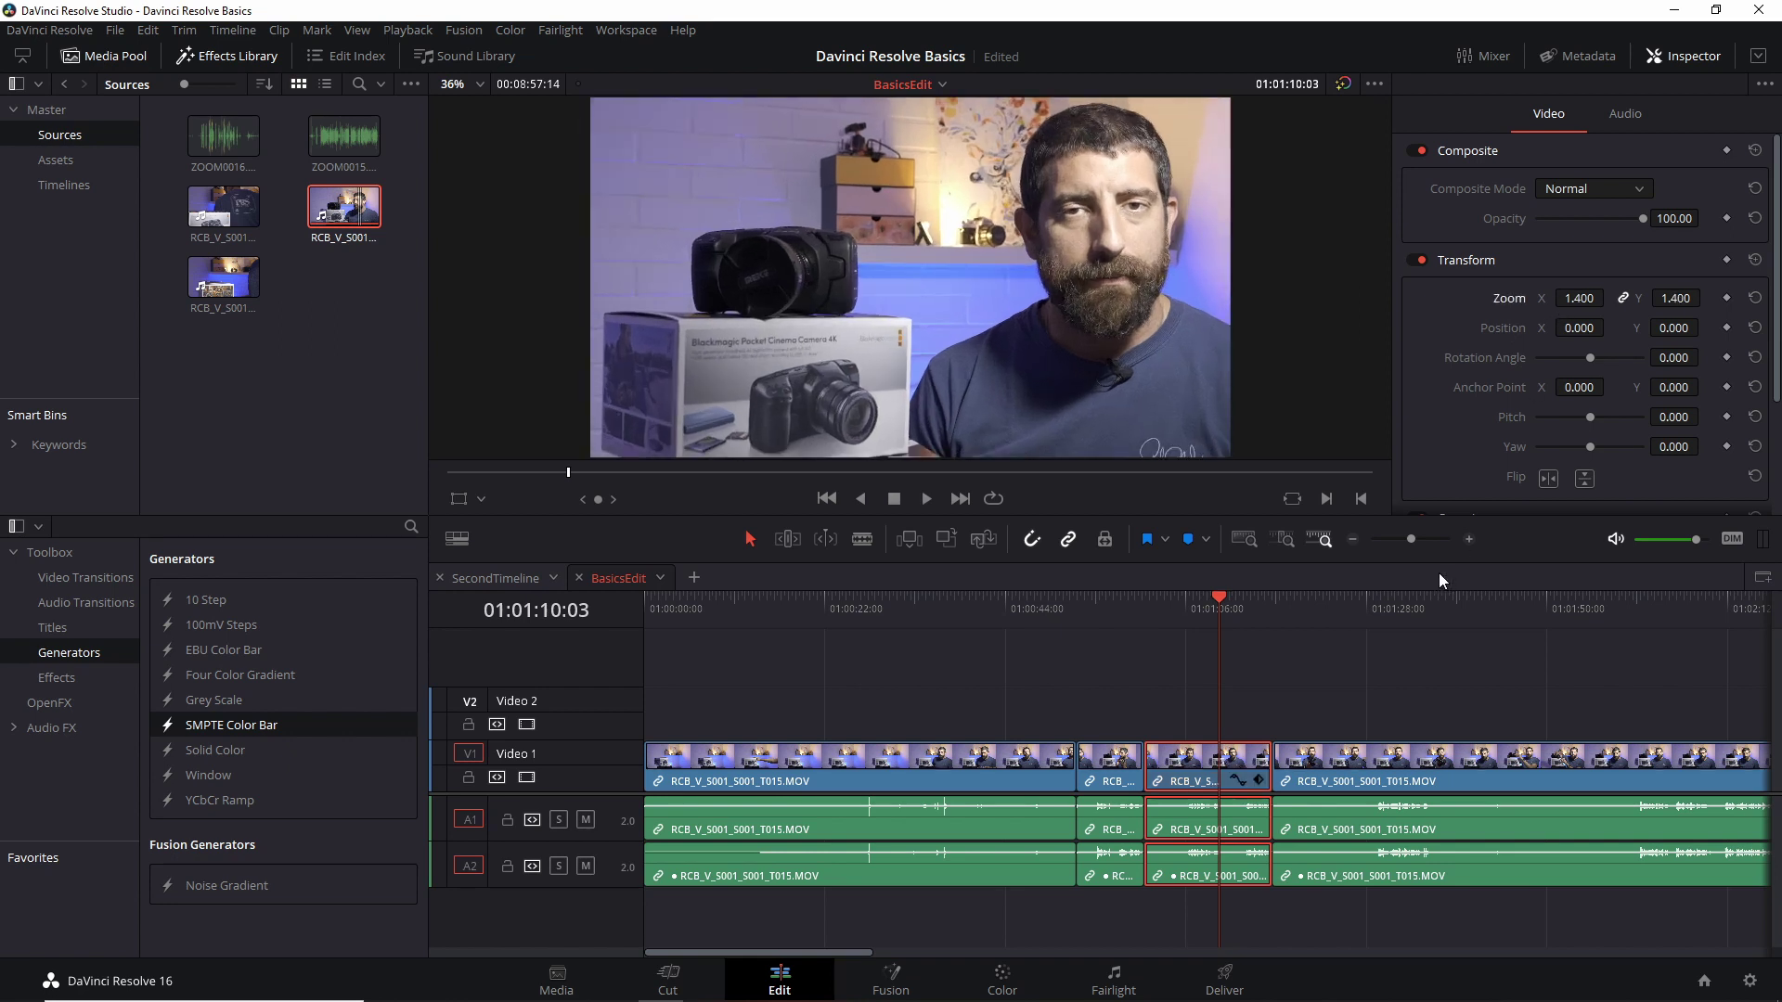
left_click(1205, 614)
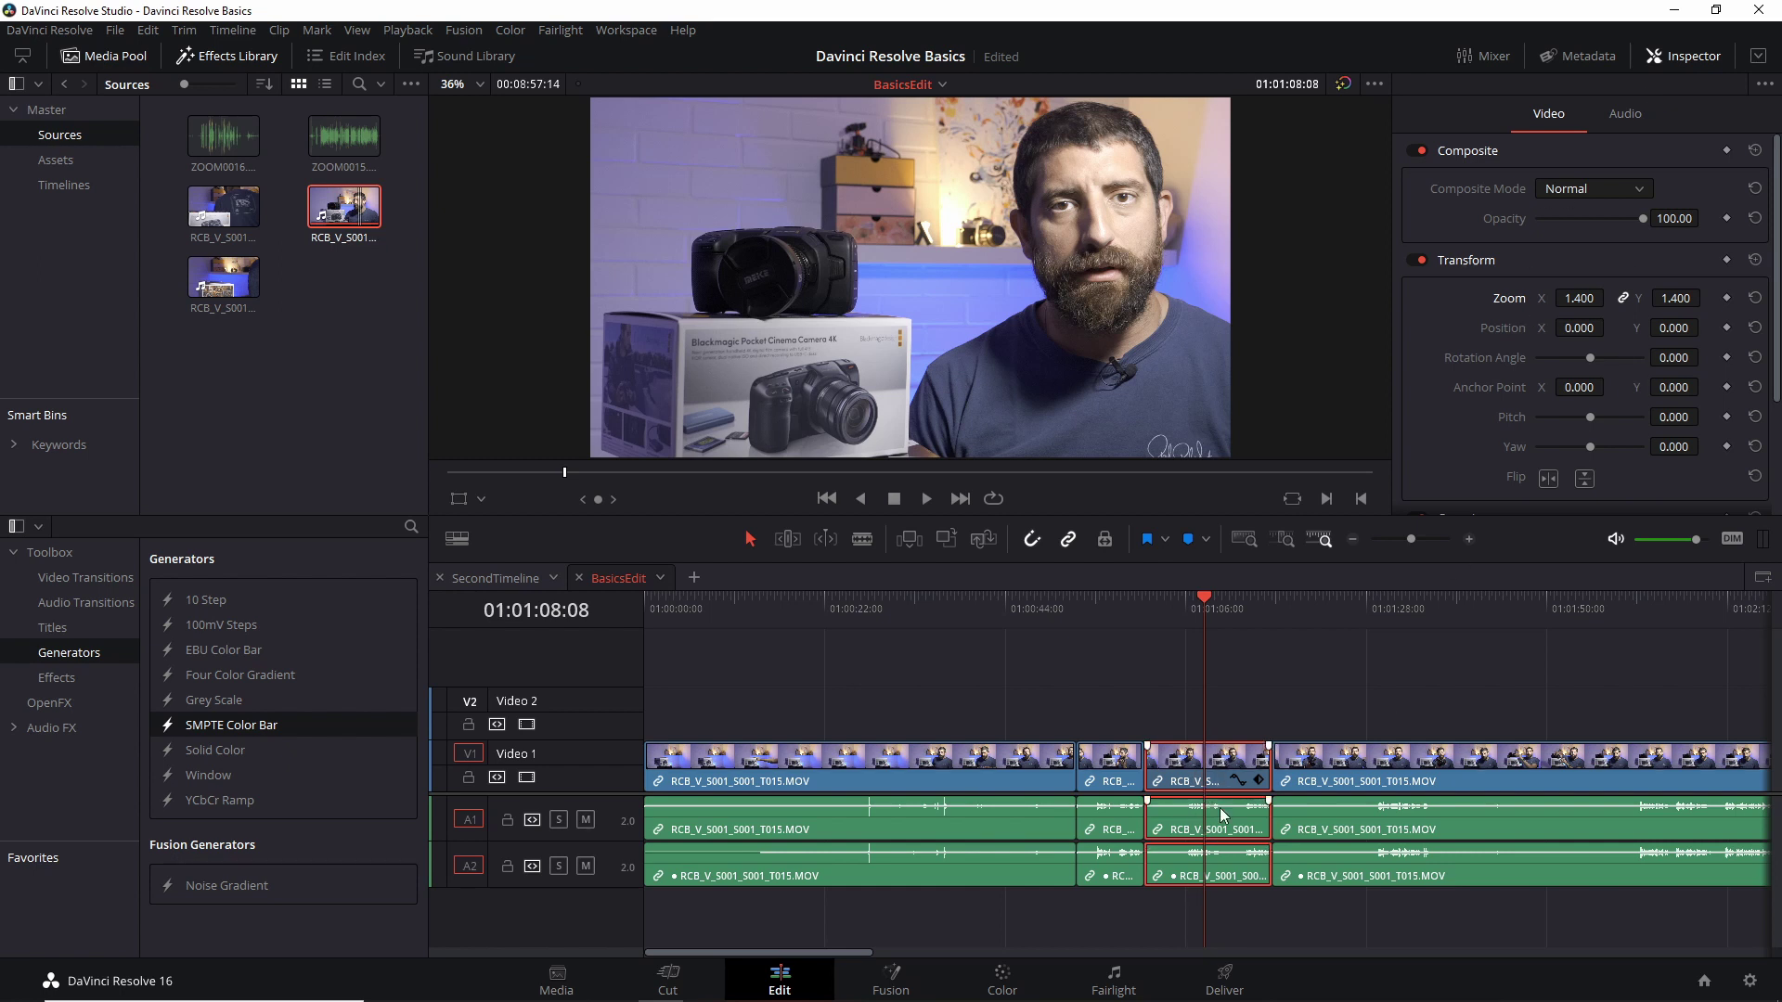
left_click(1112, 720)
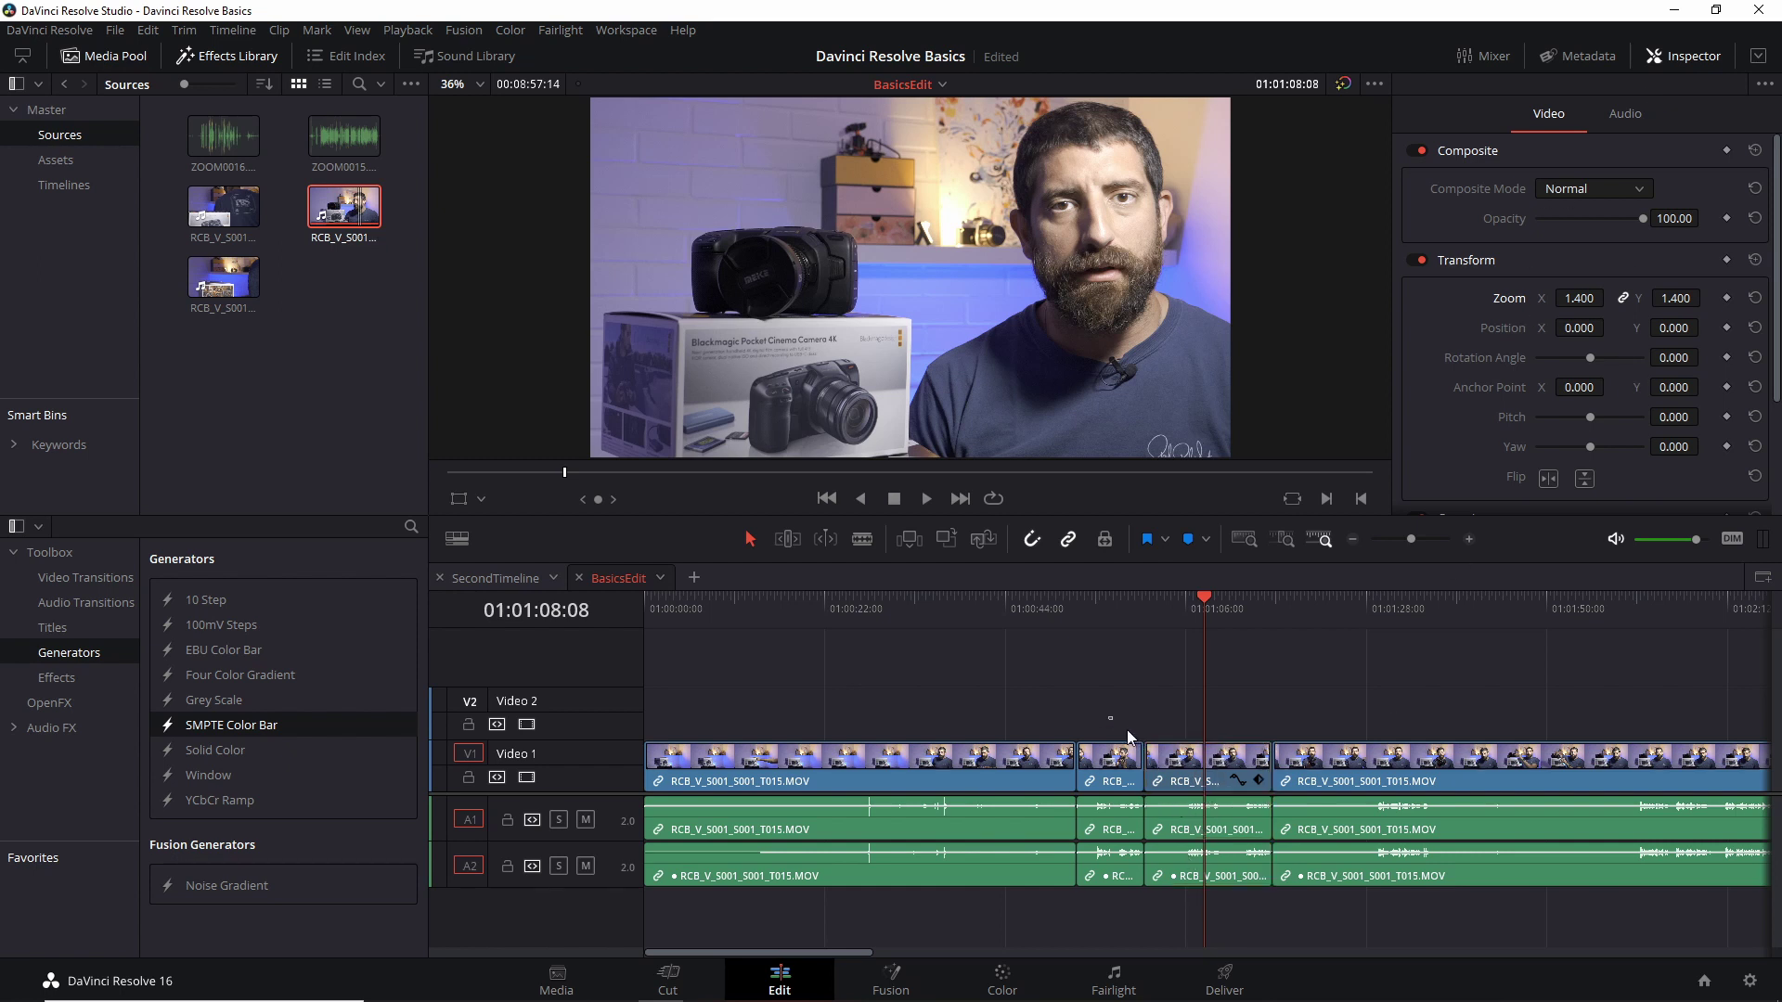
left_click_drag(1130, 738, 1151, 757)
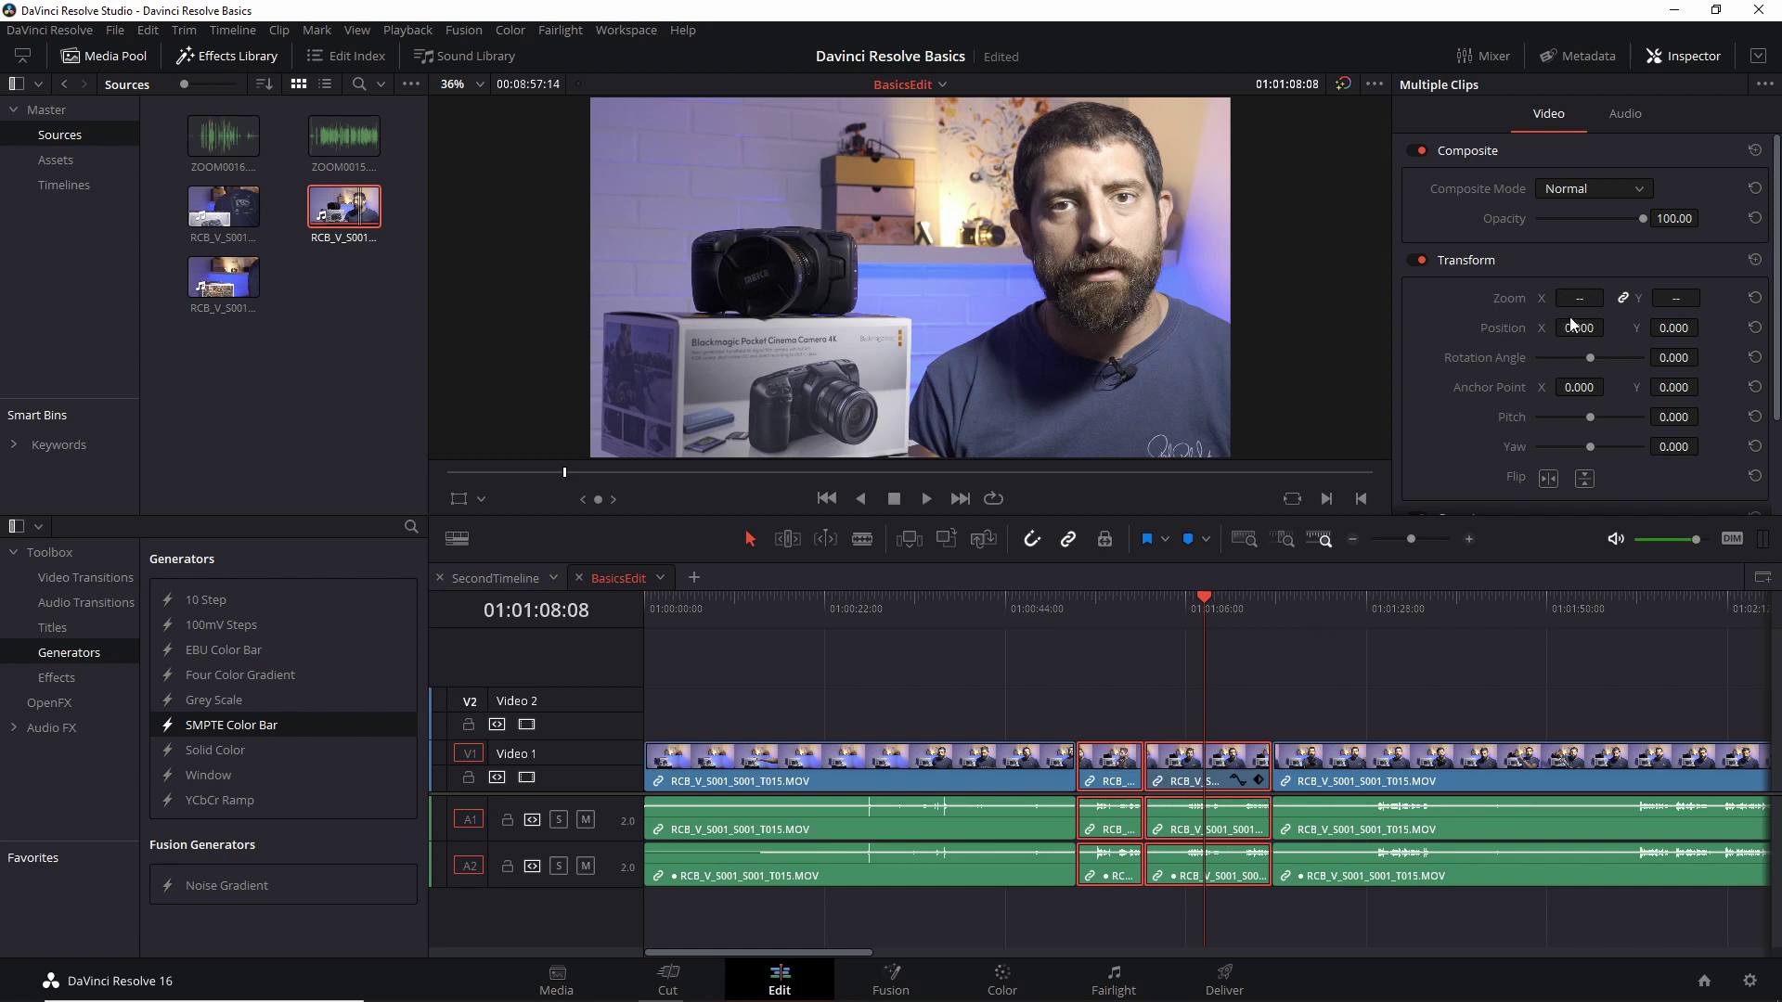
left_click(1245, 672)
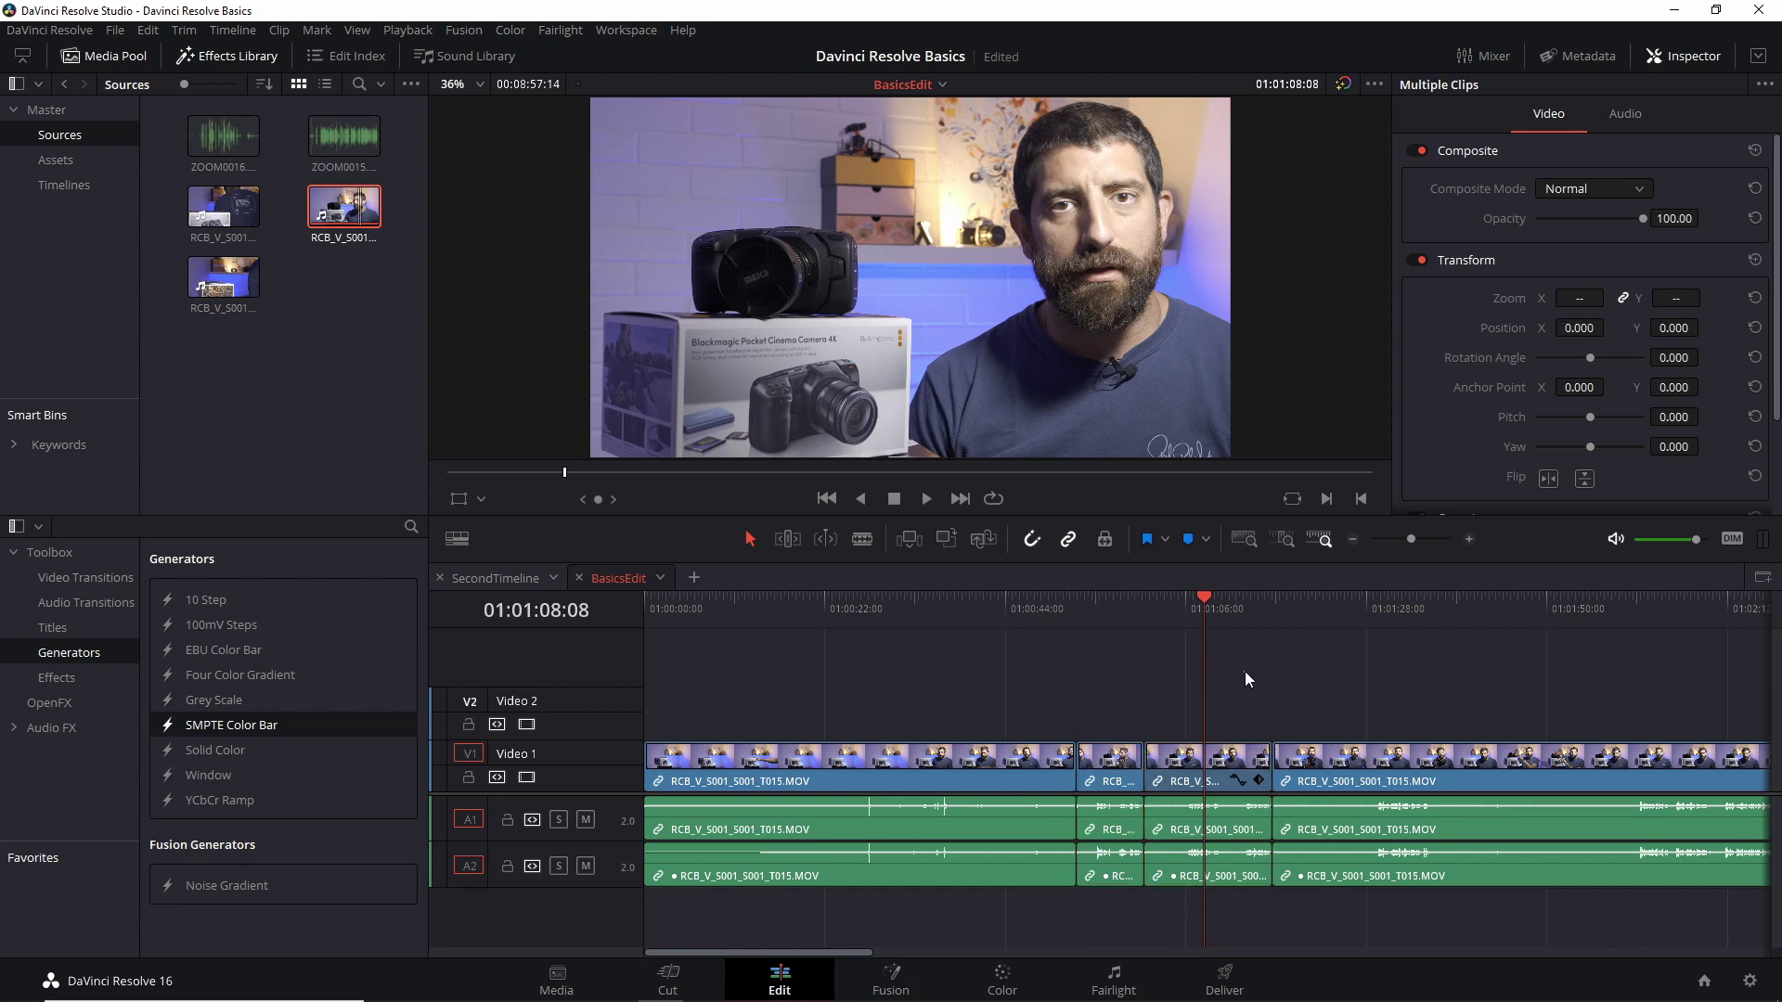
left_click(1227, 764)
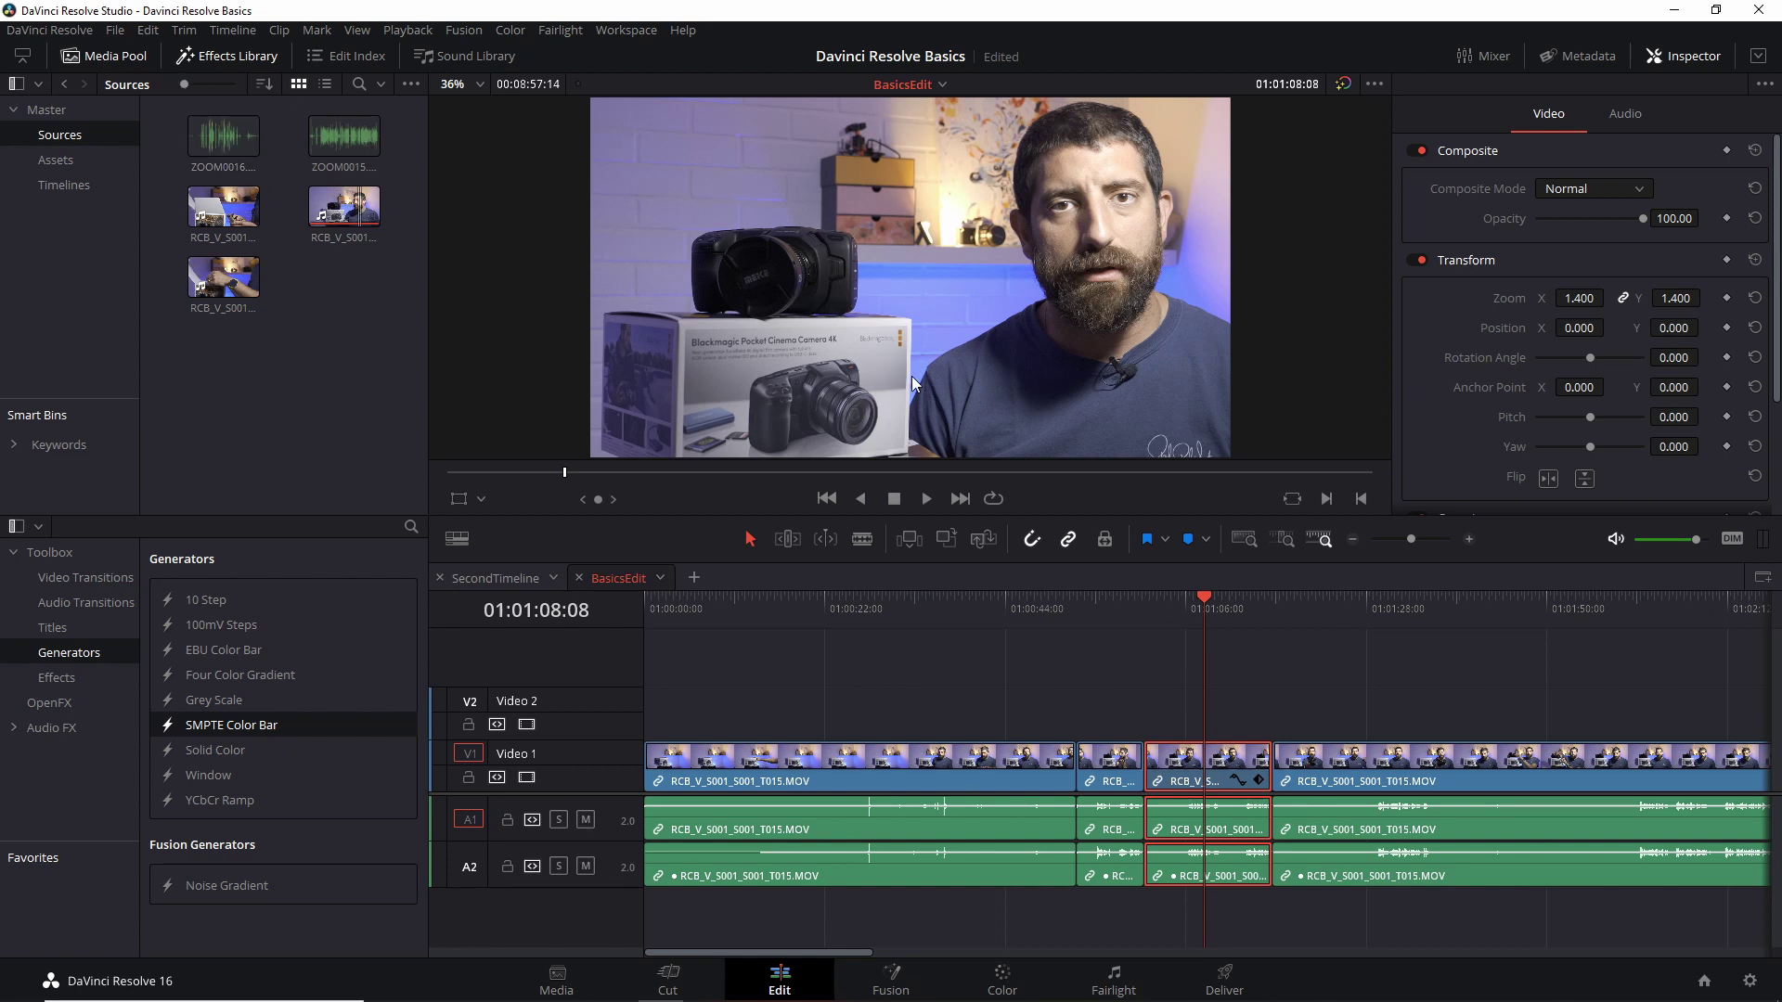
Toggle the Inspector for dual viewers, preview the ZOOM0016 audio, and display the Timelines bin
left_click(1683, 56)
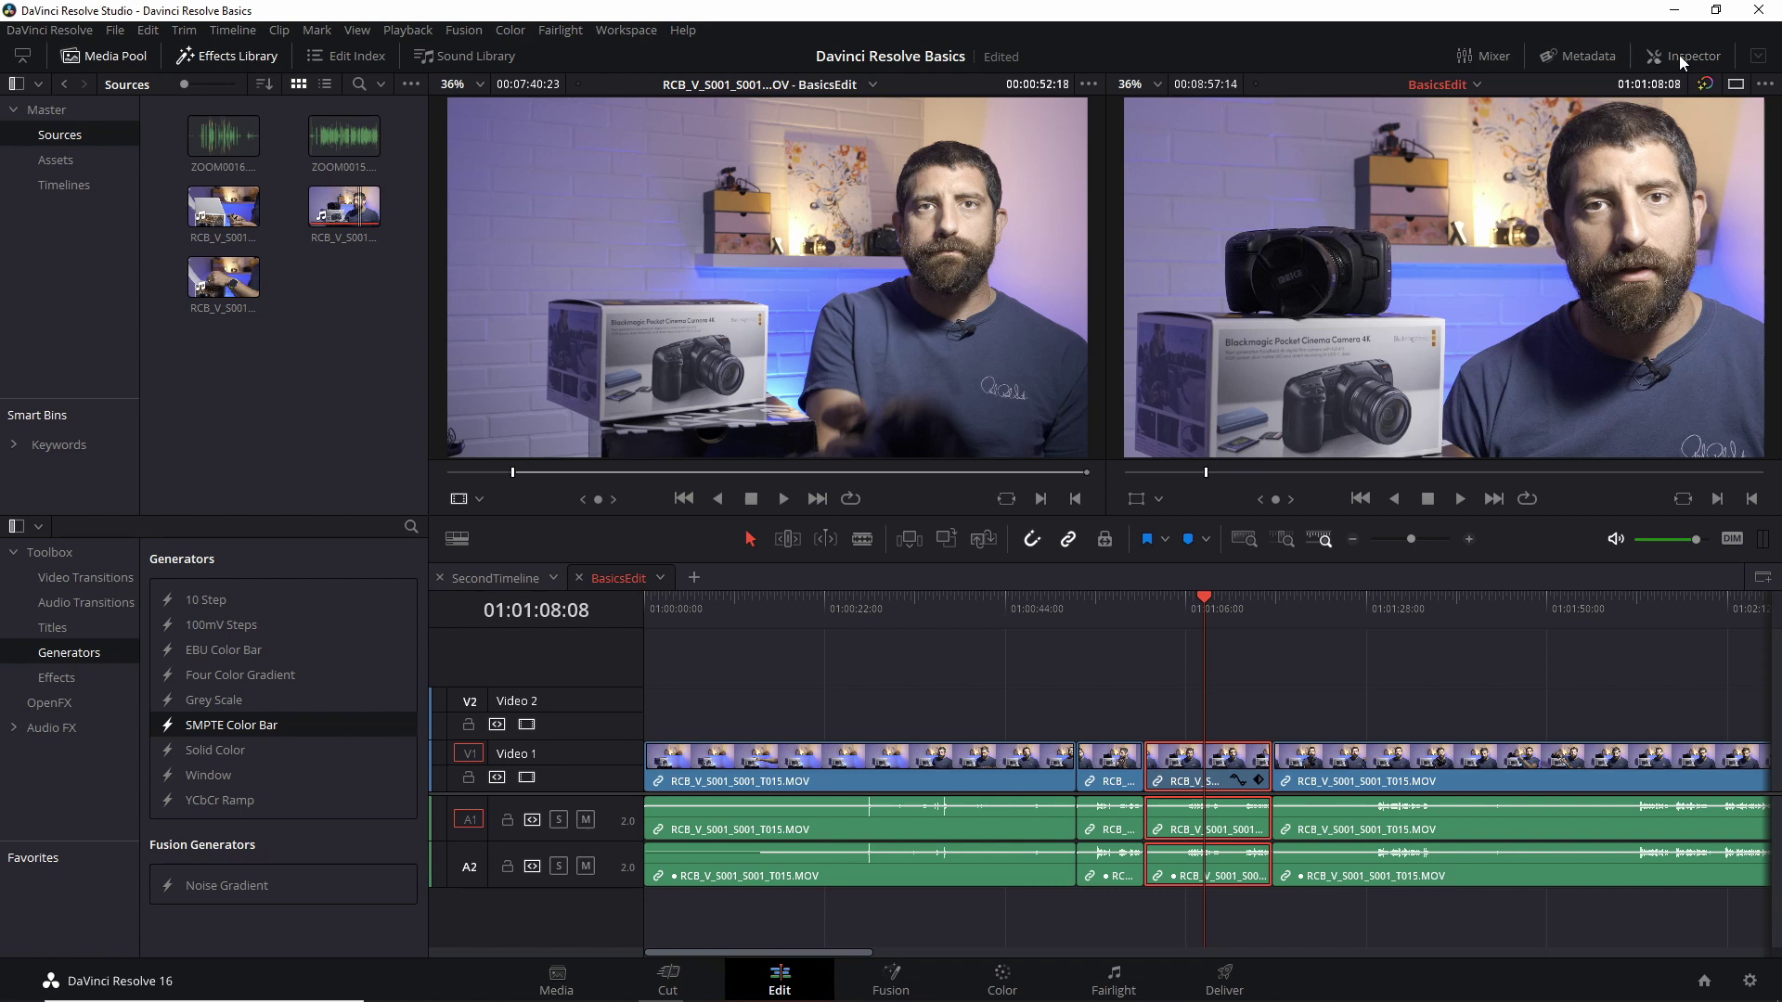
left_click(1679, 54)
left_click(208, 136)
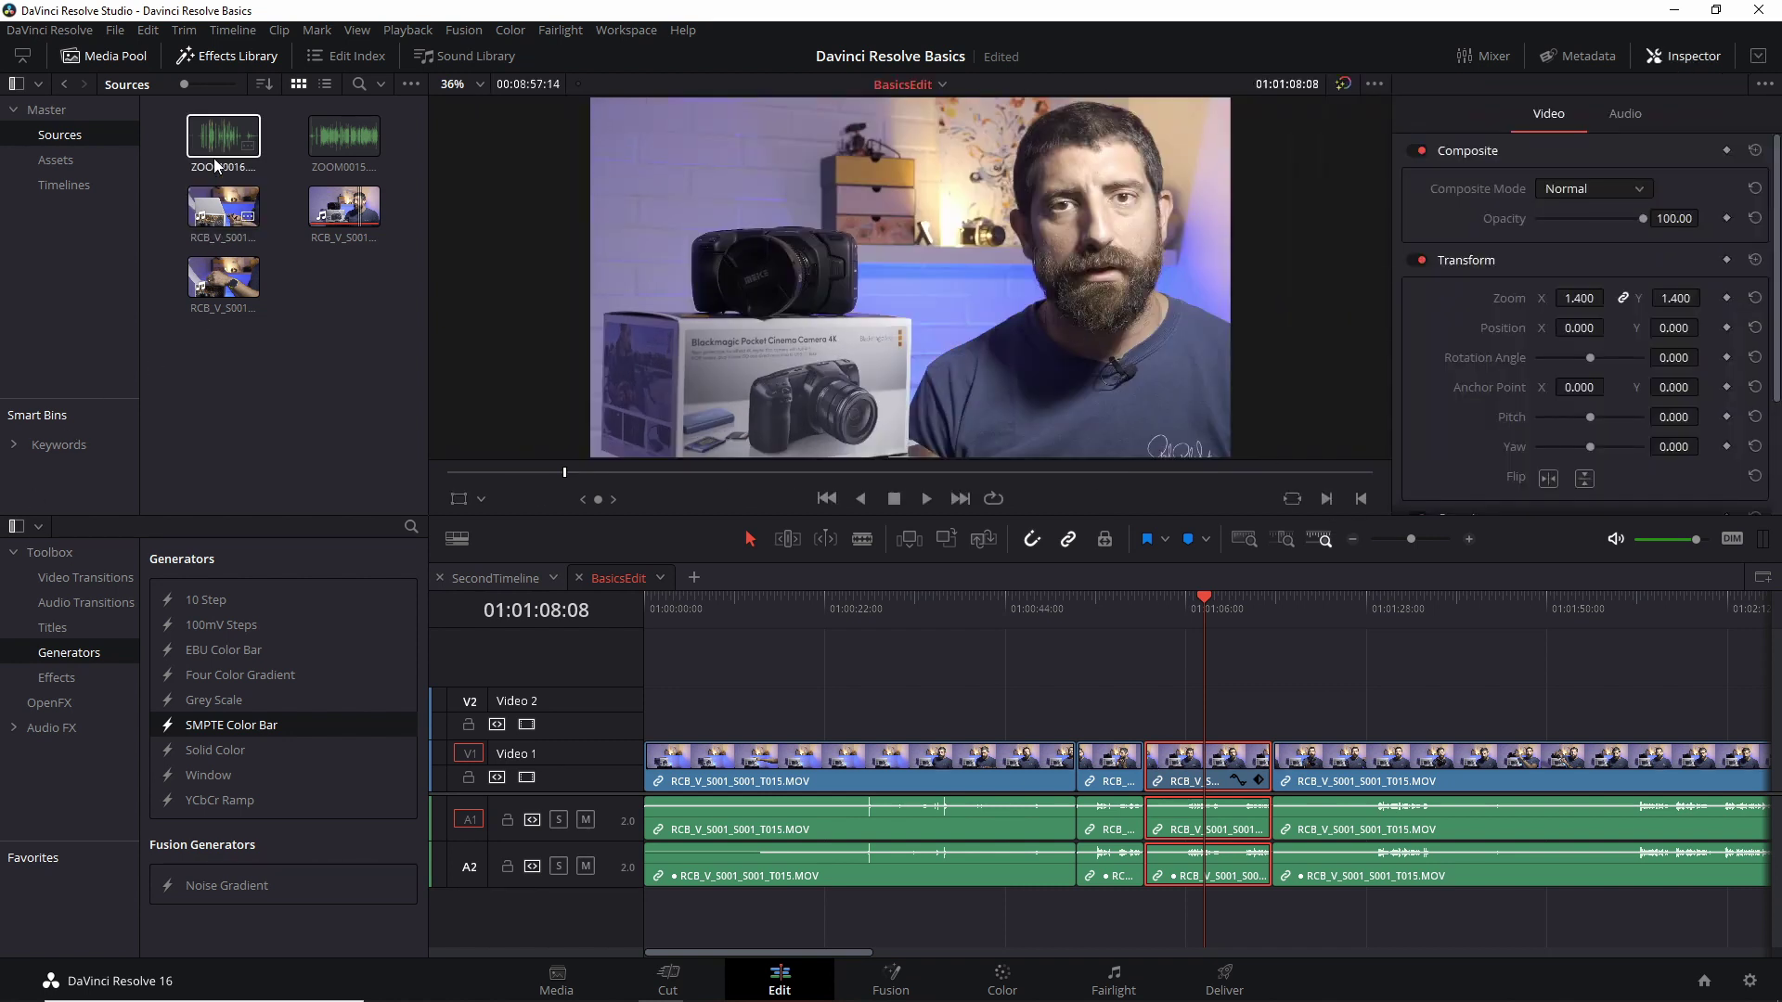
double_click(209, 137)
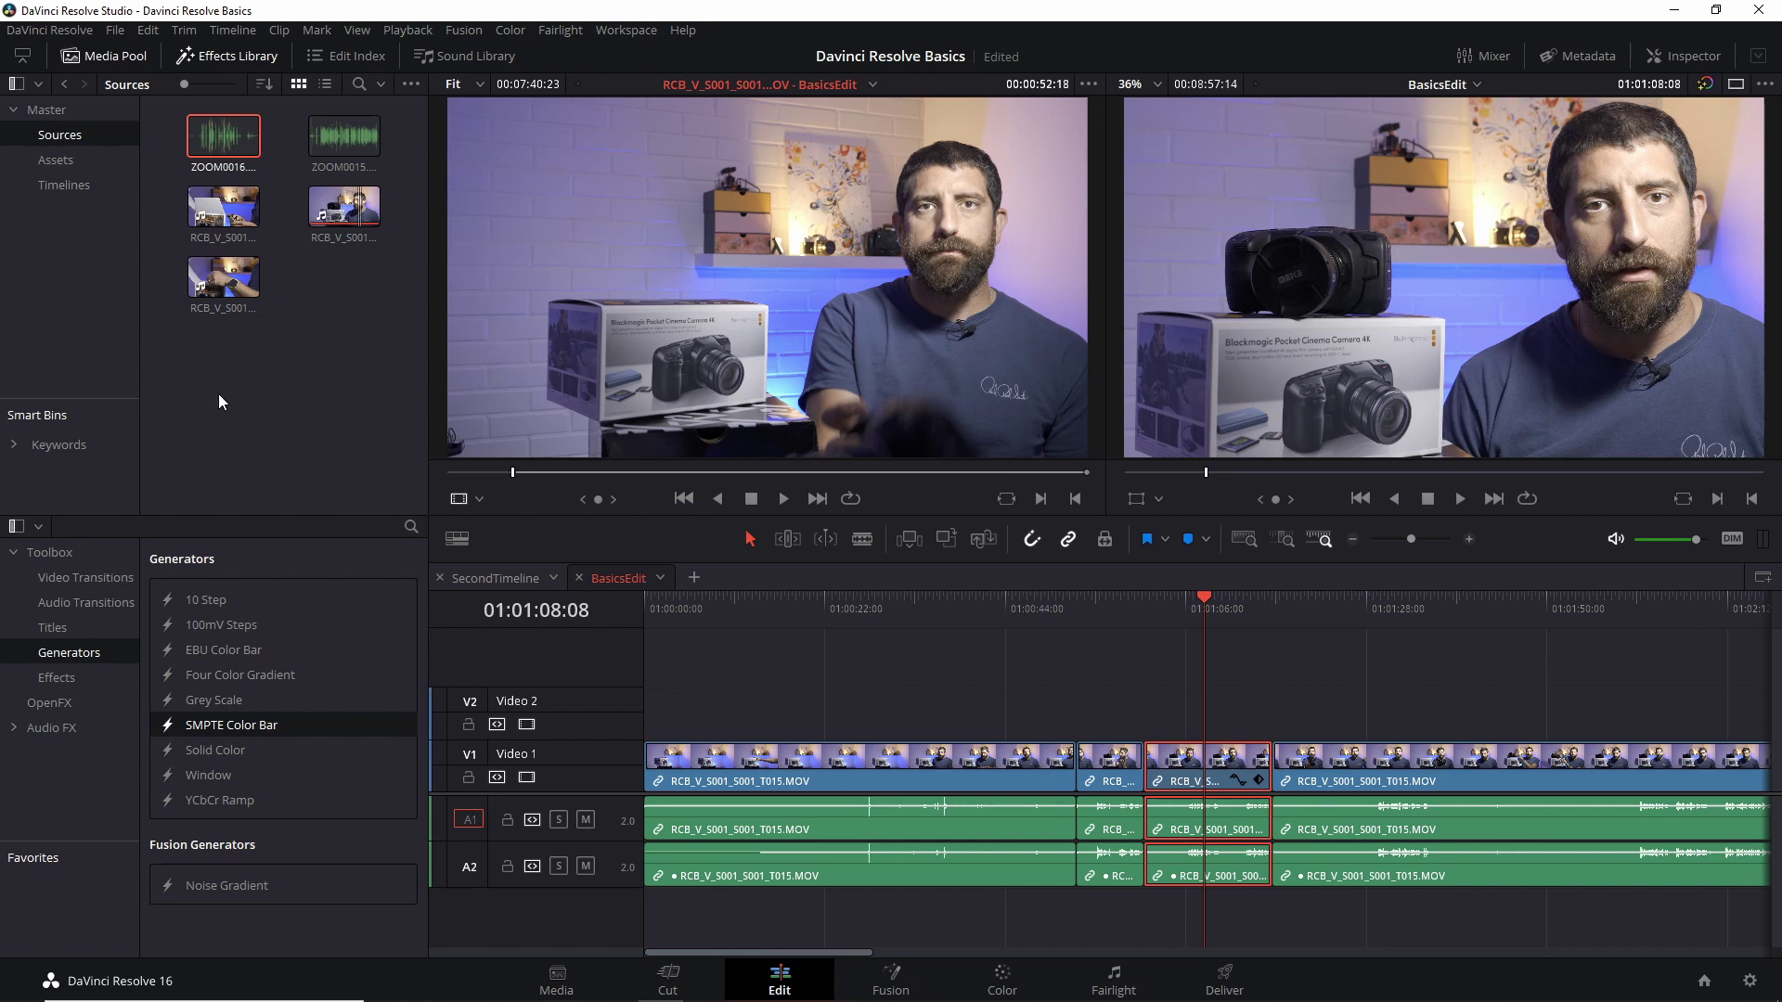
left_click(85, 190)
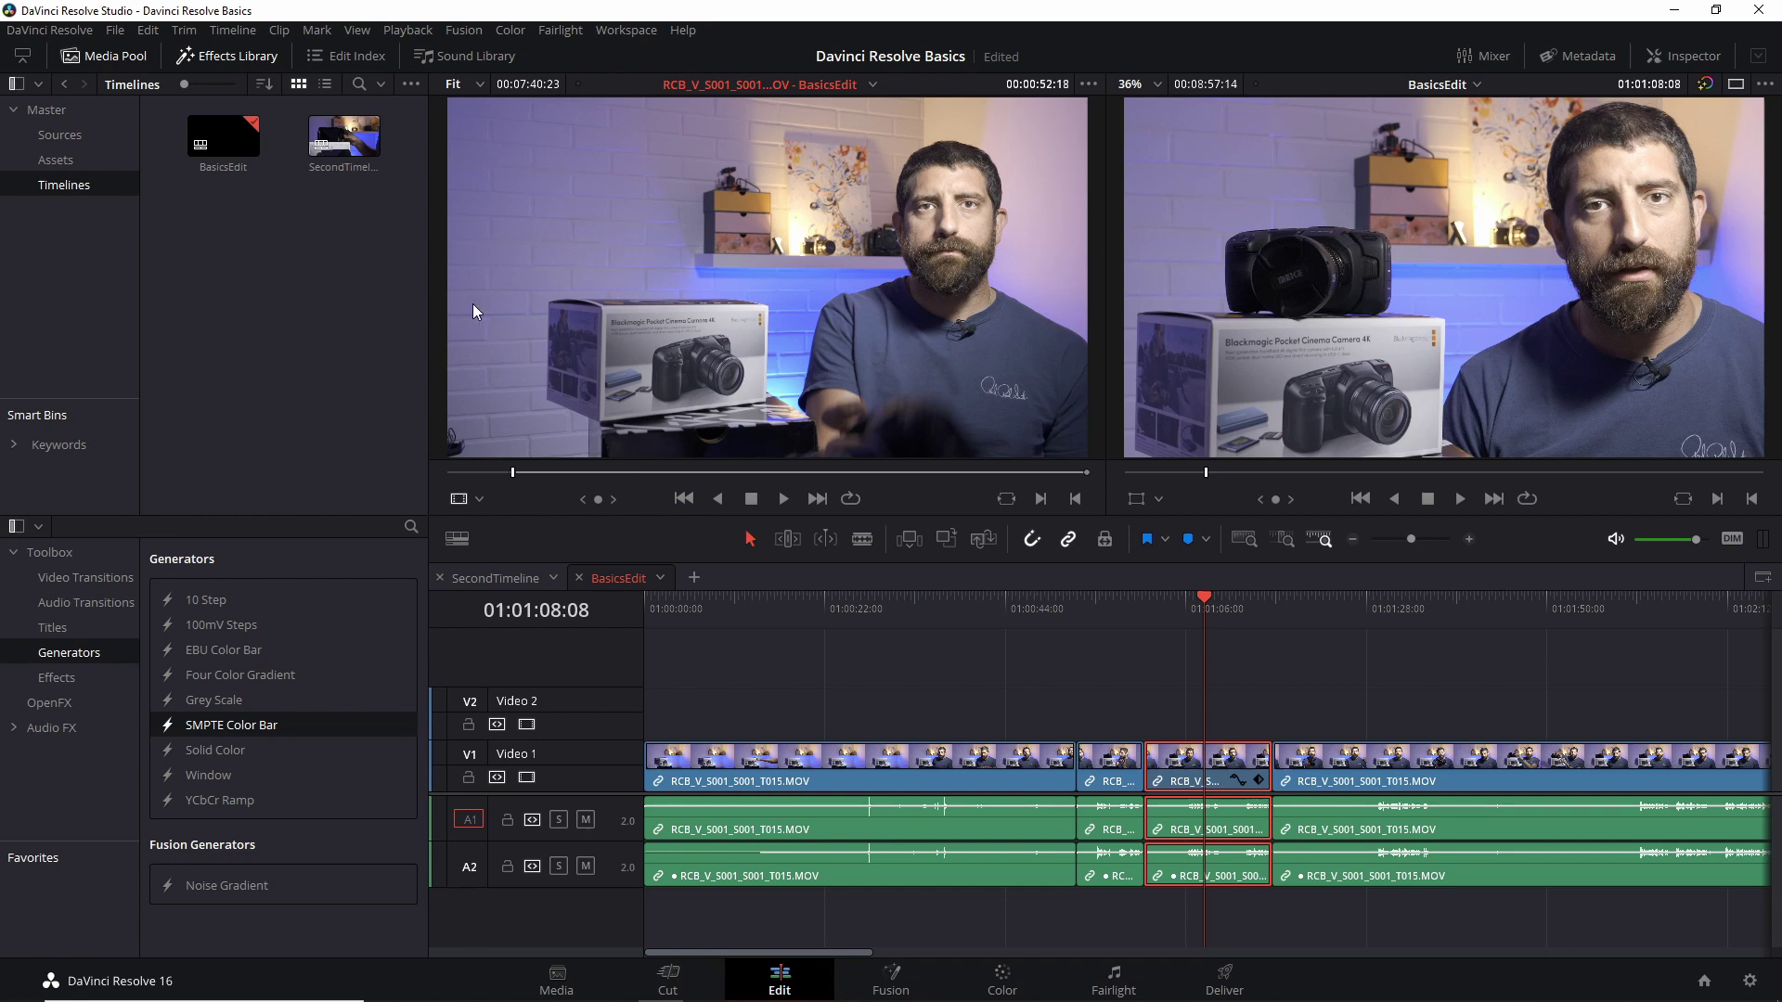
Load SecondTimeline into the source viewer and scrub to find a start frame
left_click(341, 140)
left_click(342, 140)
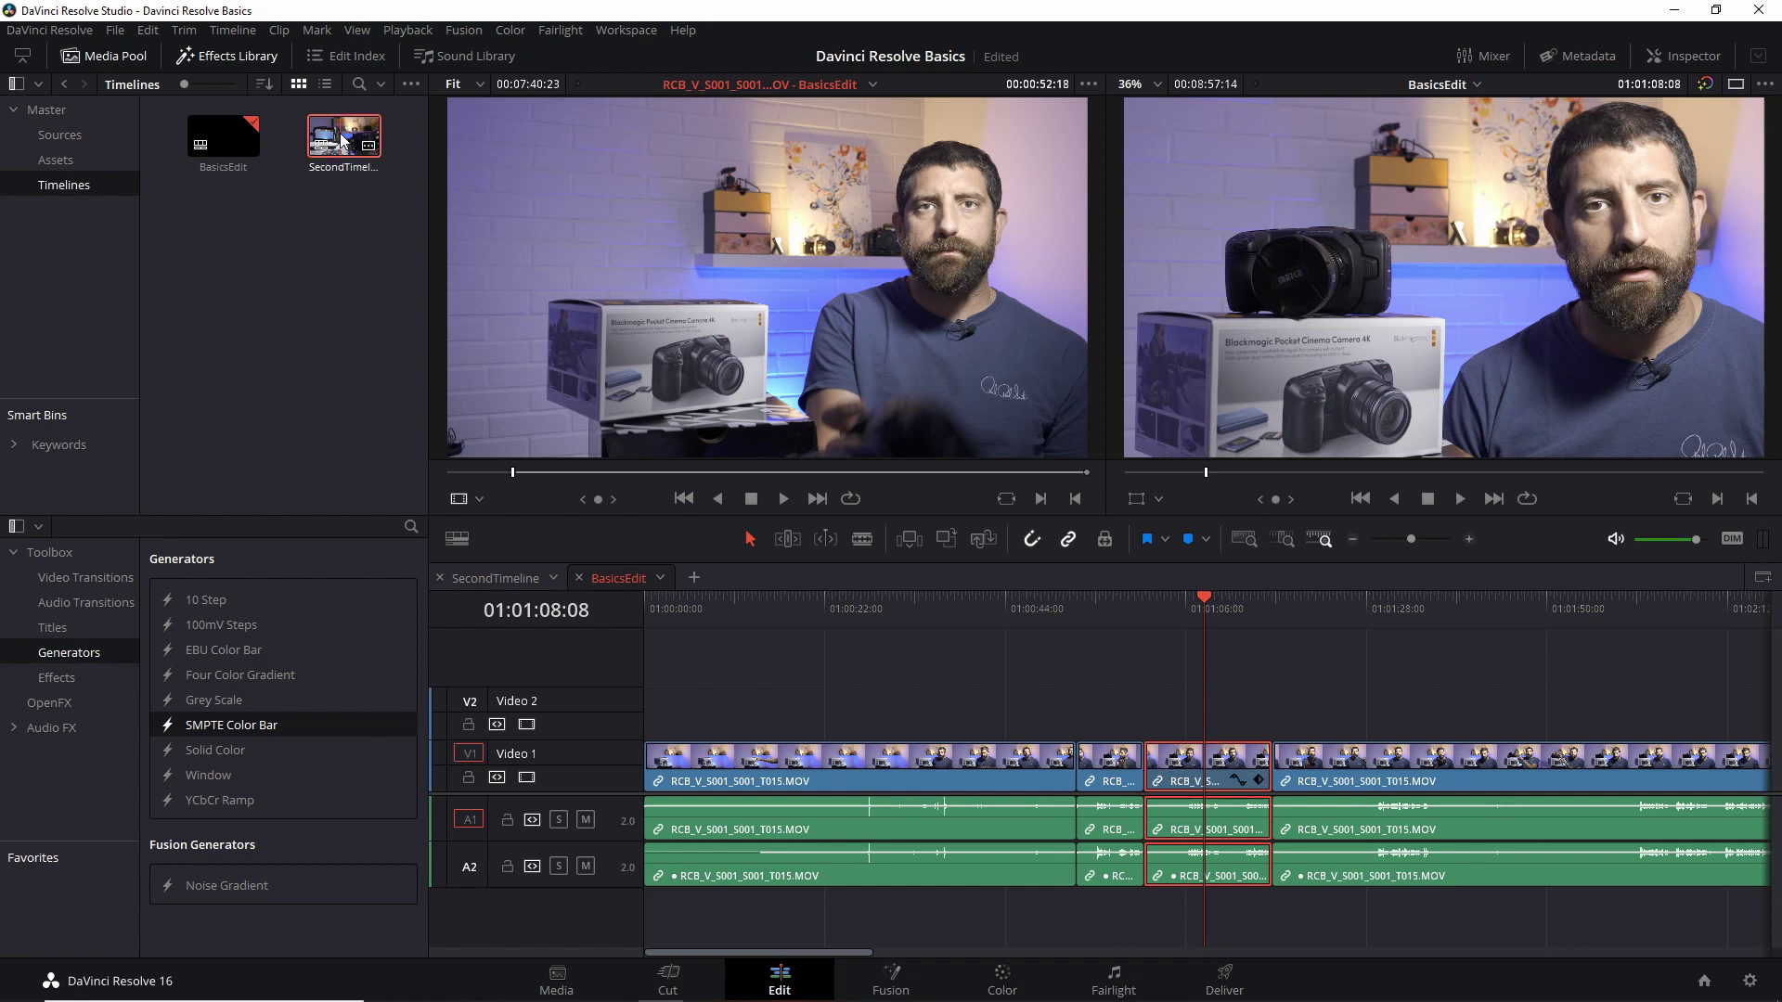
left_click_drag(342, 140, 654, 230)
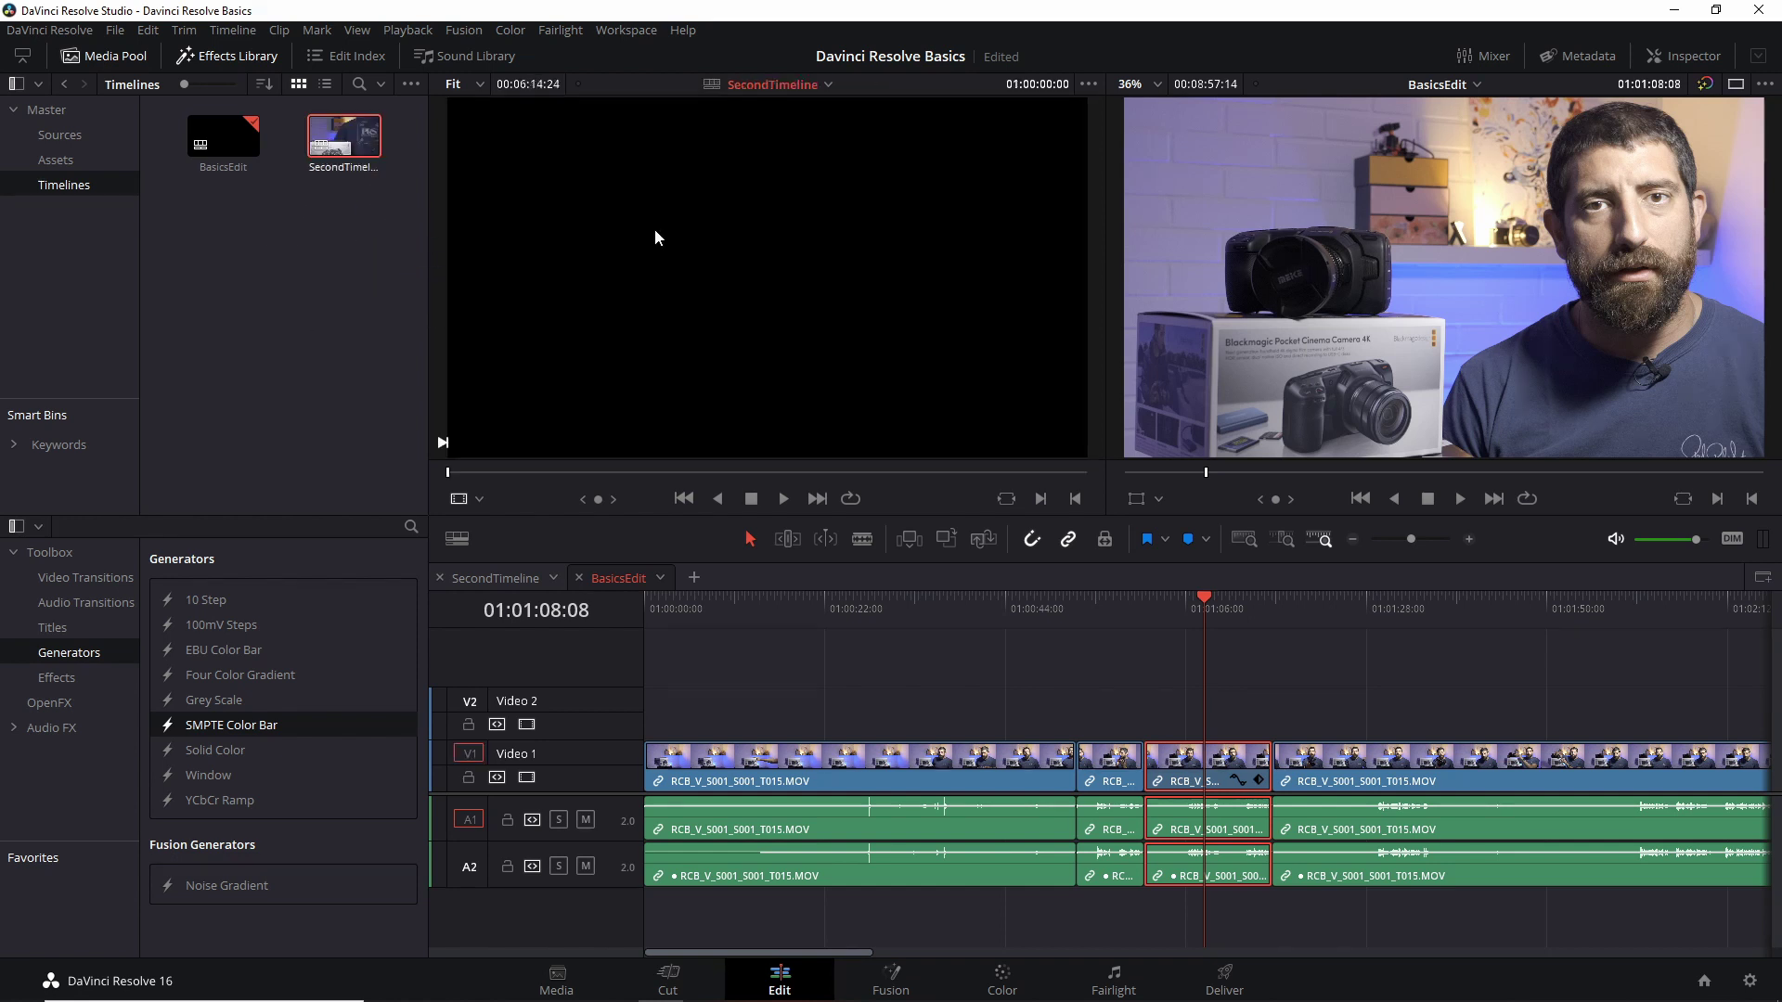
left_click_drag(625, 481, 730, 473)
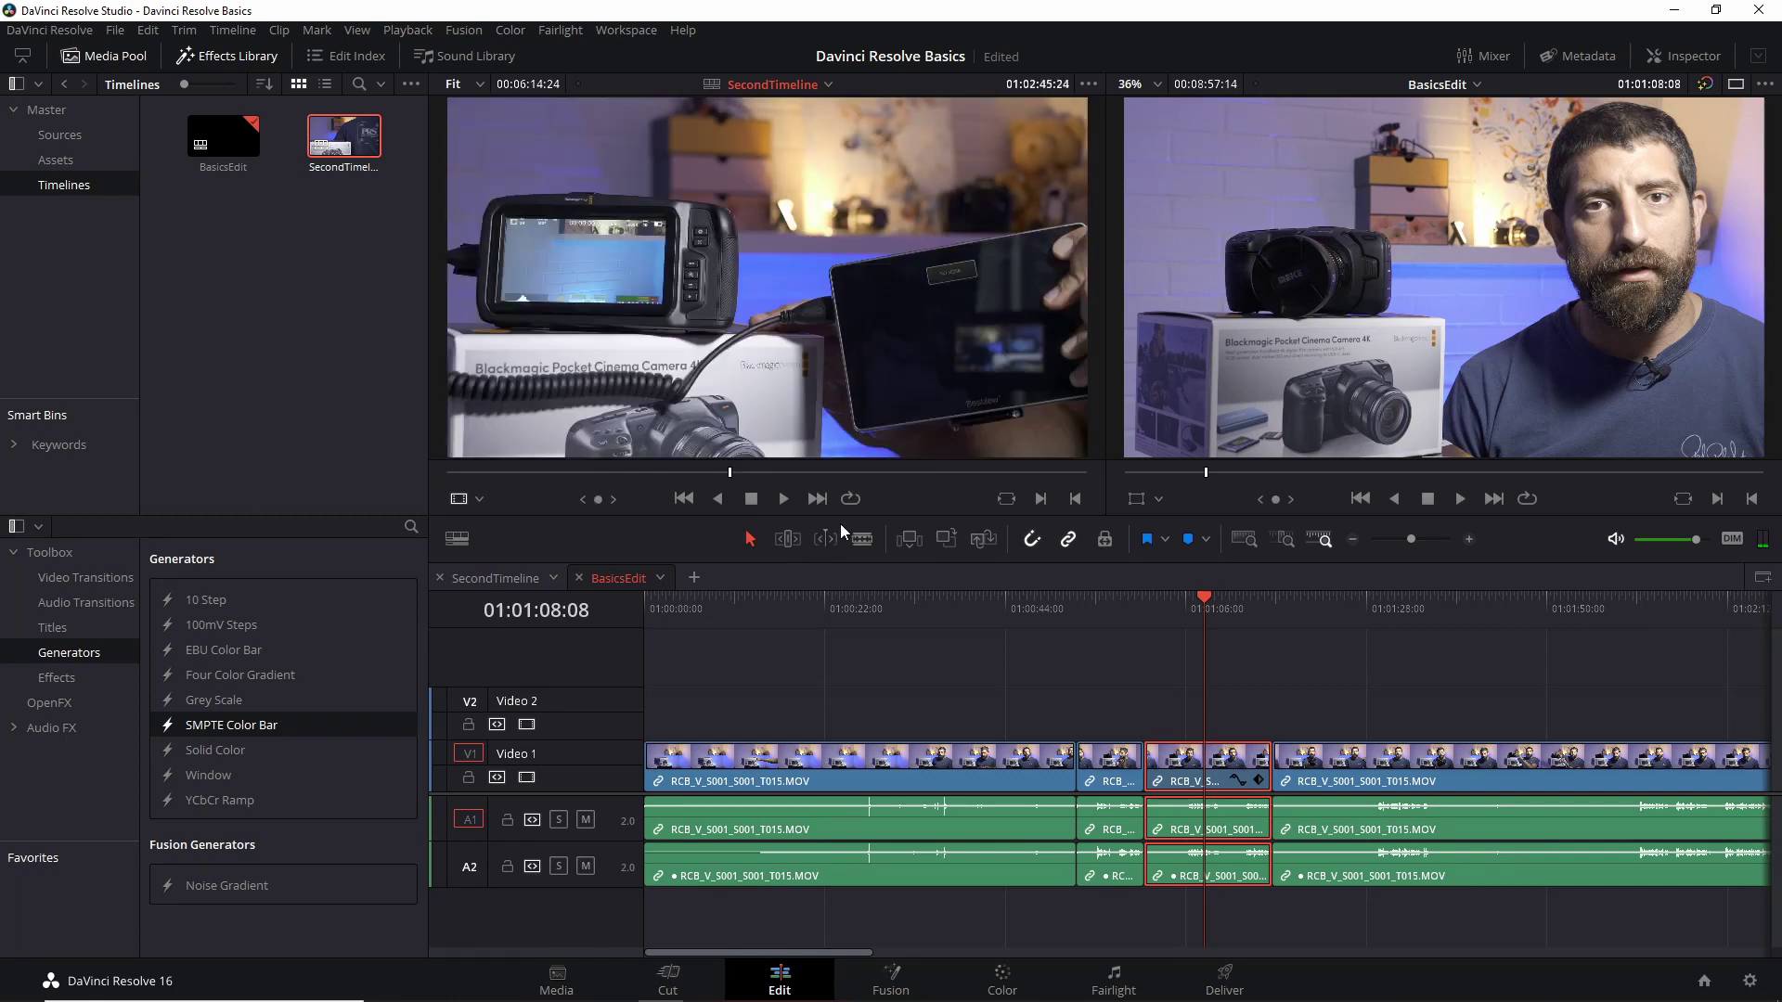
Mark a 36-second portion of SecondTimeline and insert it into BasicsEdit at 01:01:16:16
left_click(1040, 498)
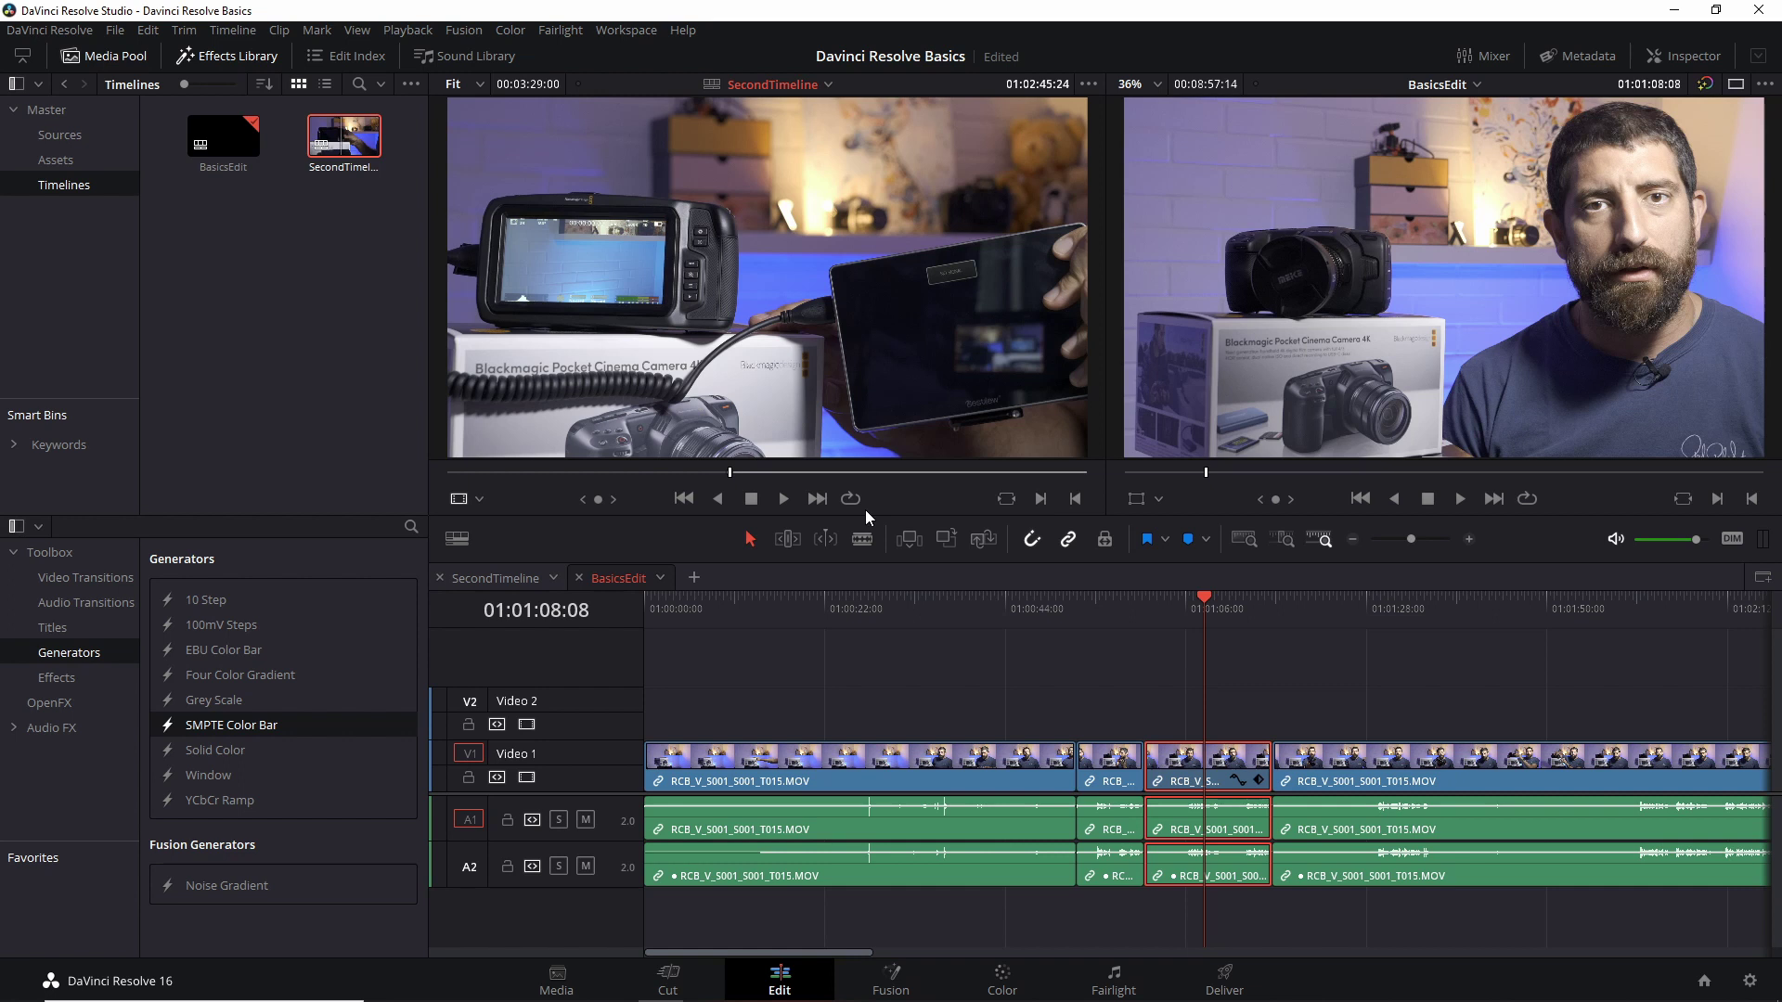
left_click(793, 473)
left_click(1074, 500)
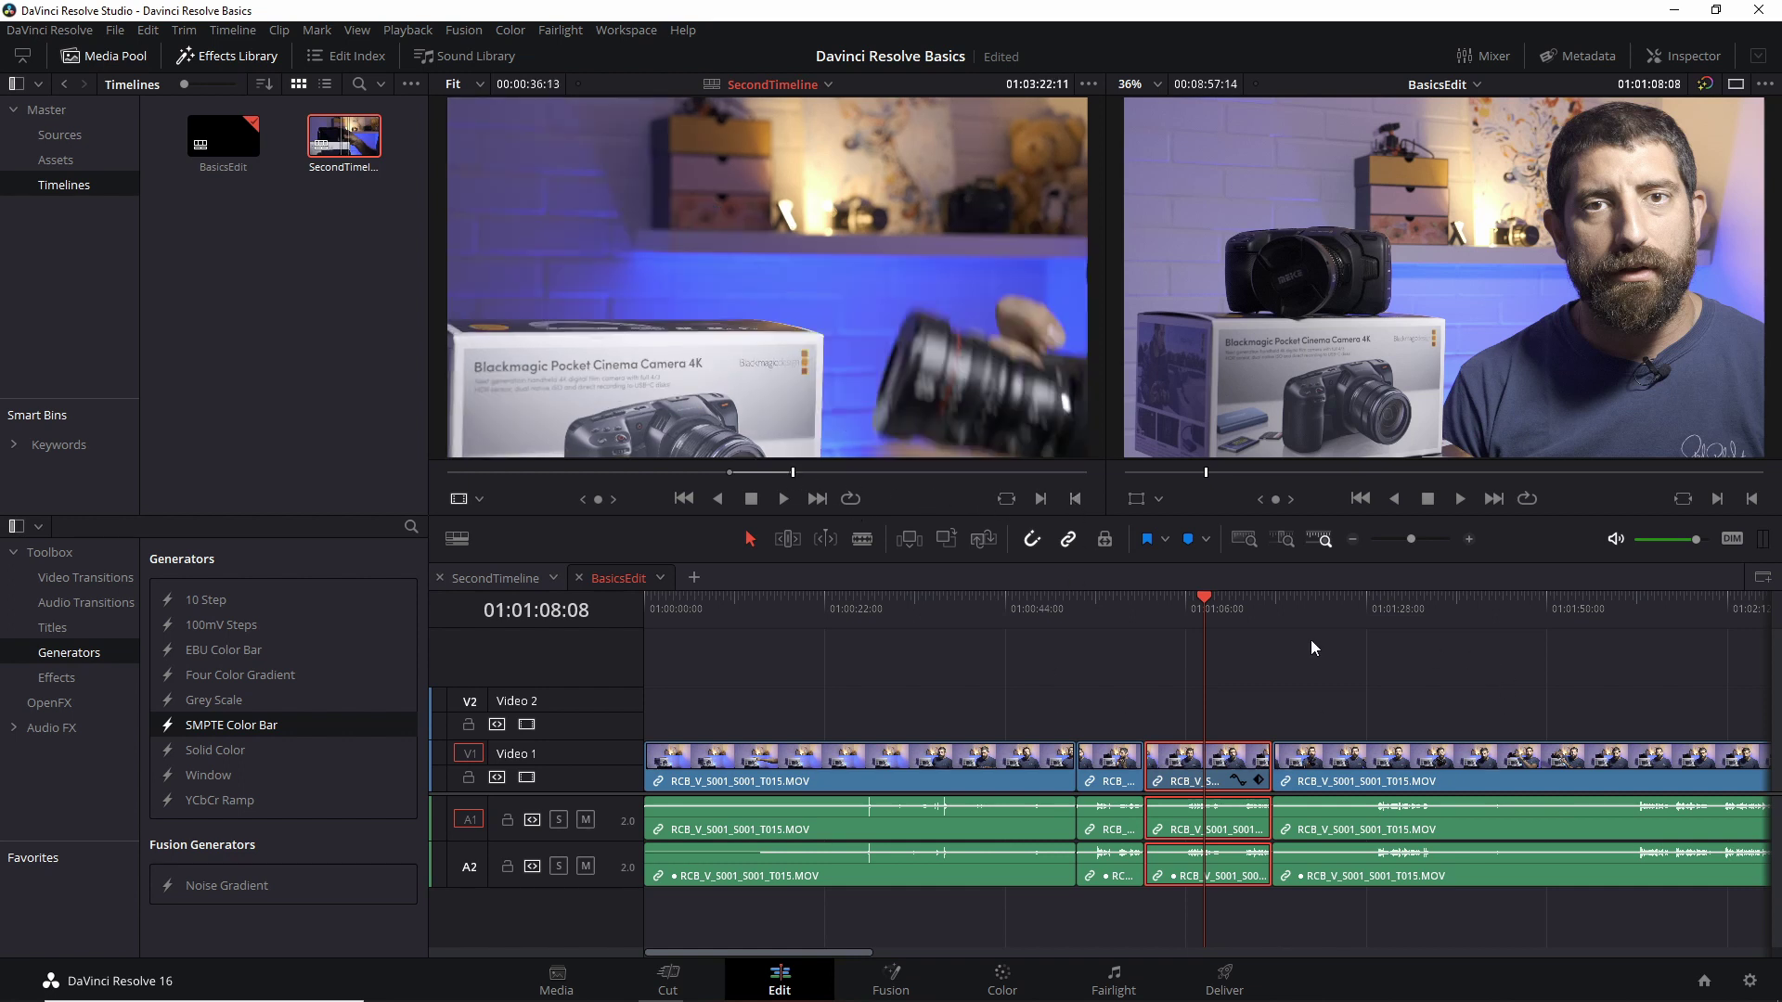
left_click(1271, 610)
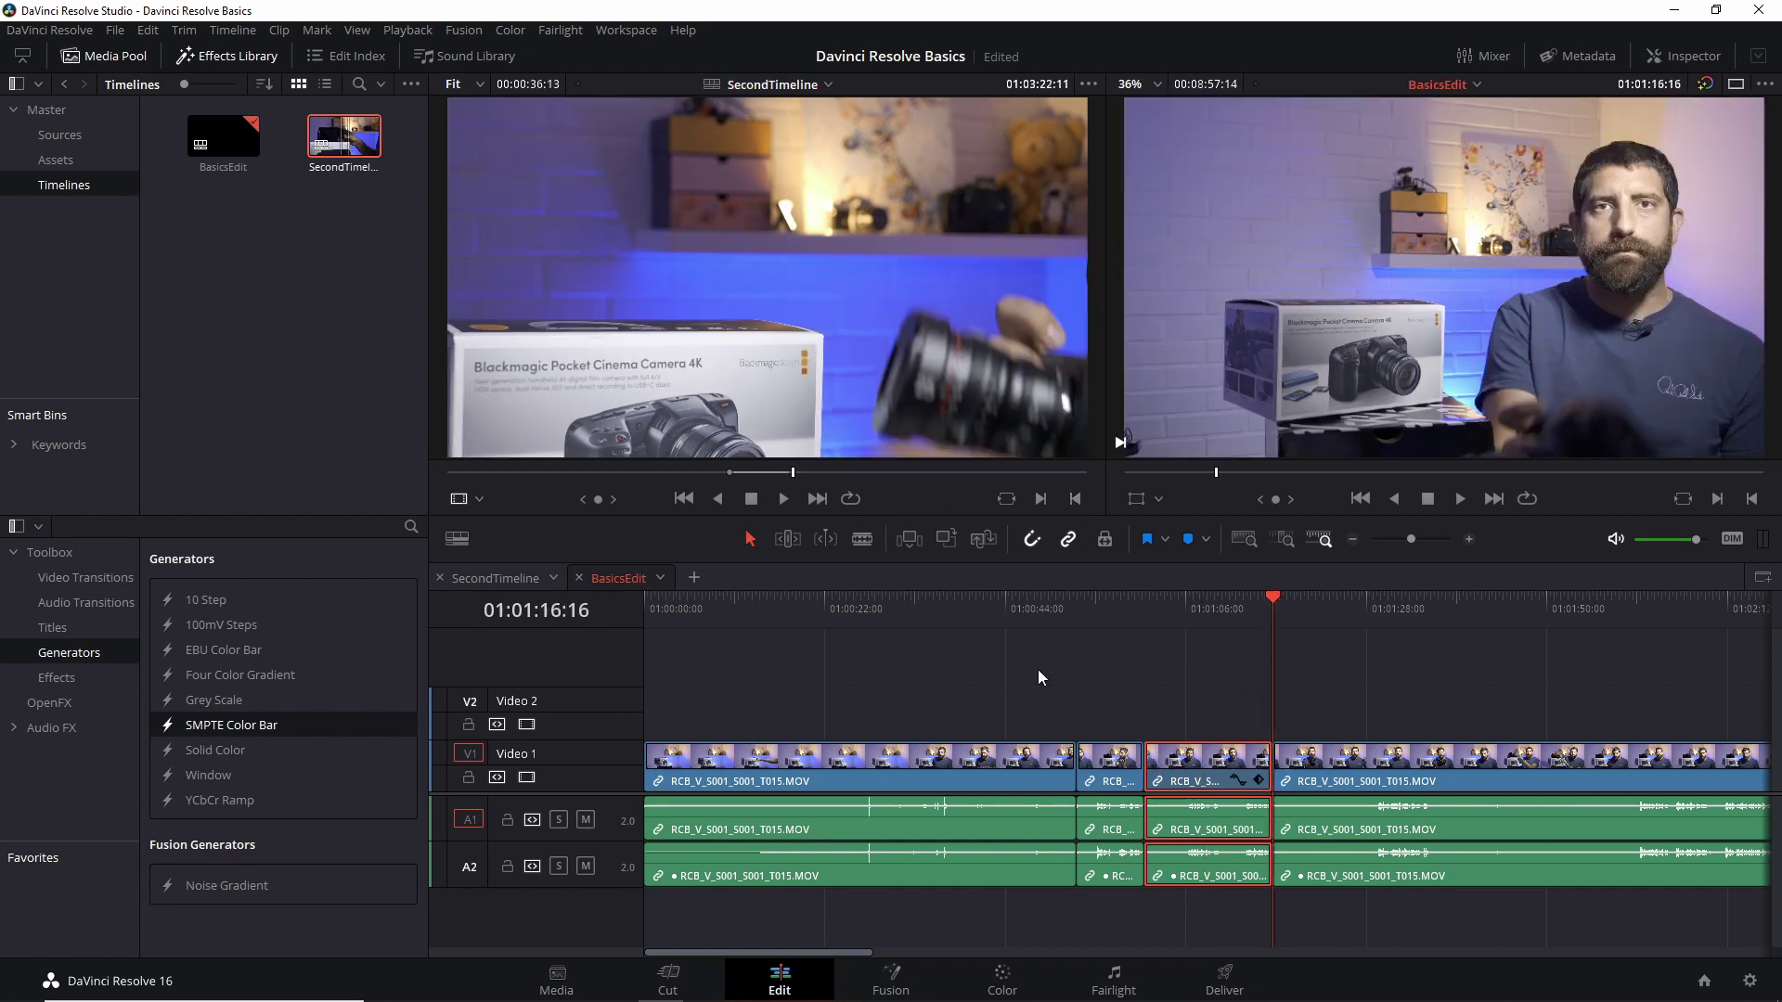
left_click(899, 542)
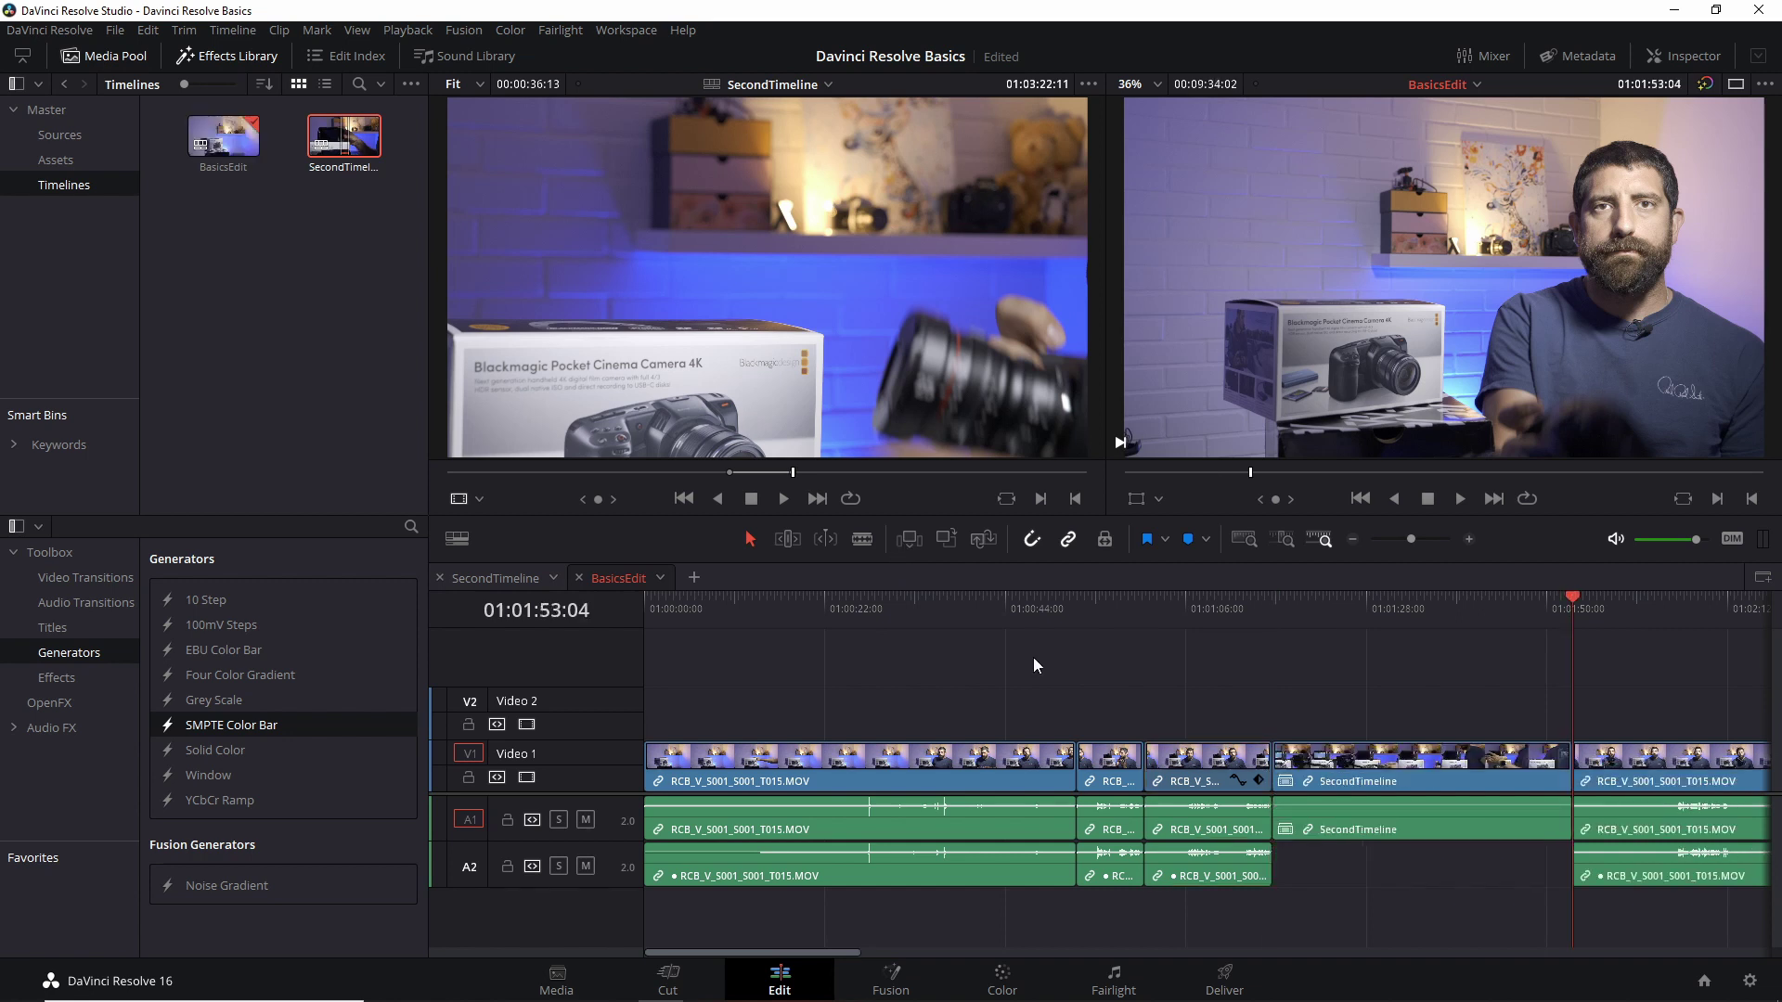